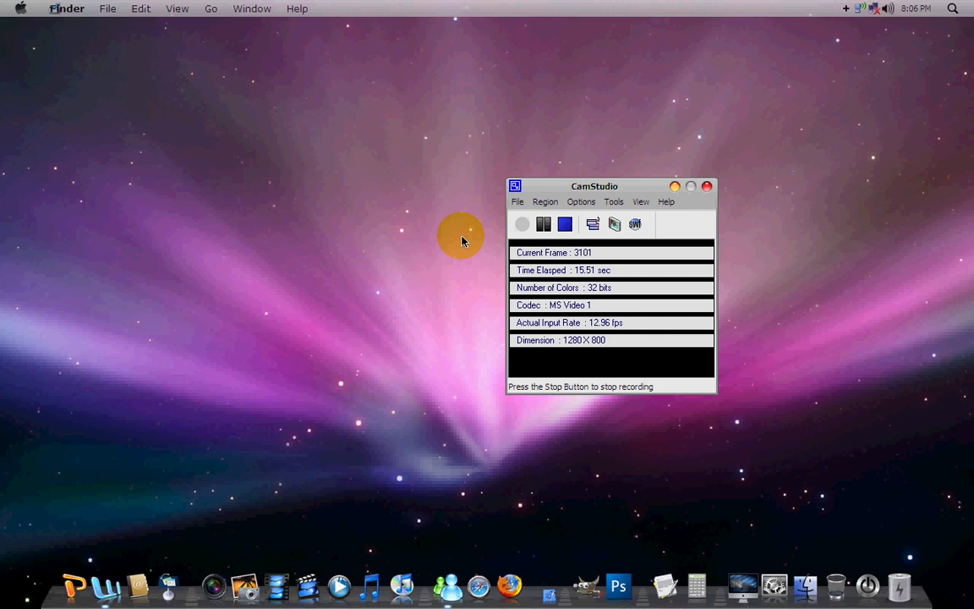
Move the CamStudio recording window slightly up and left over the desktop.
{"action": "left_click", "coordinate": [471, 183]}
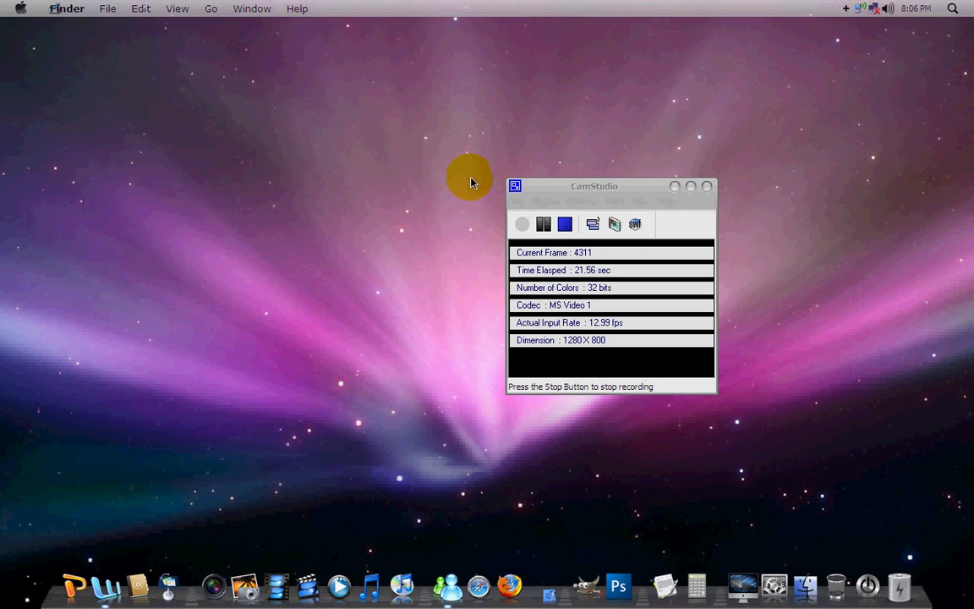
{"action": "left_click_drag", "start_coordinate": [530, 188], "coordinate": [529, 160]}
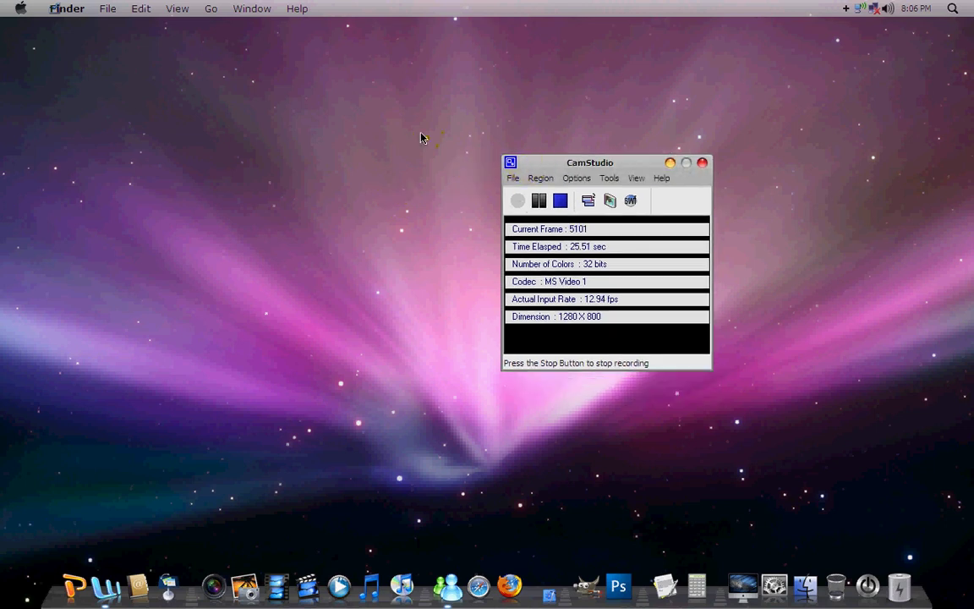
Launch TuneUp Utilities from the Start menu's All Programs list.
{"action": "left_click", "coordinate": [3, 7]}
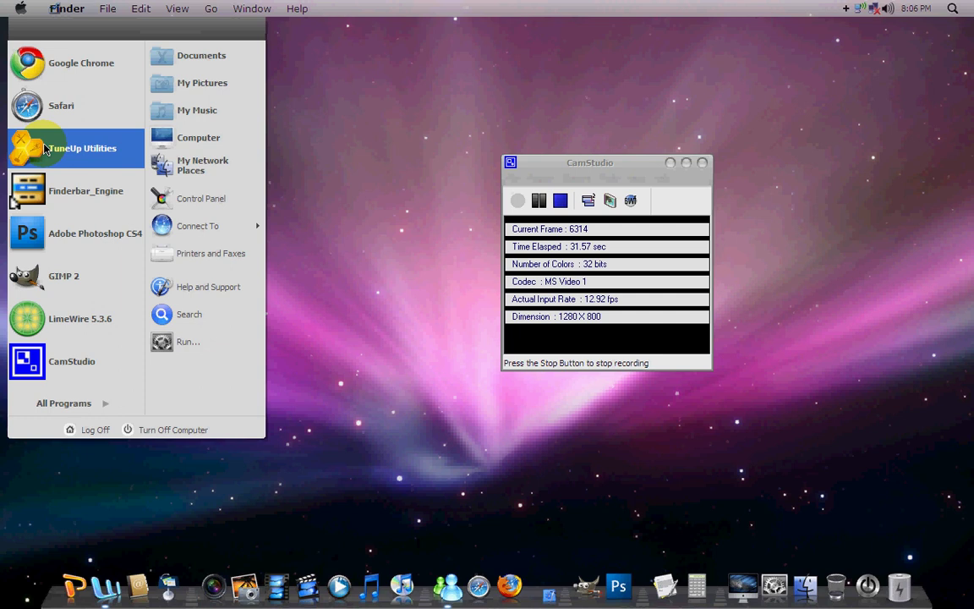
{"action": "left_click", "coordinate": [65, 404]}
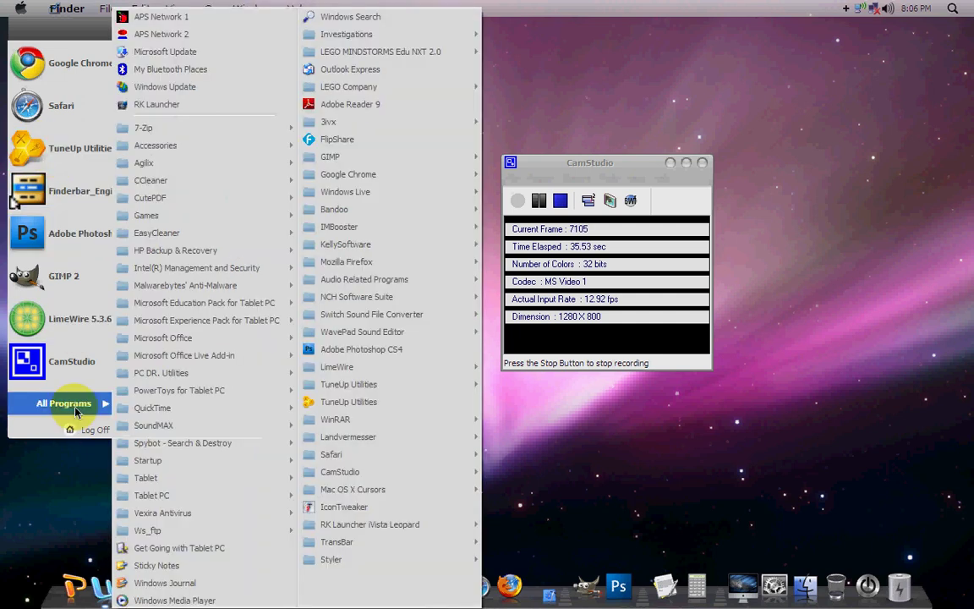
{"action": "mouse_move", "coordinate": [211, 409]}
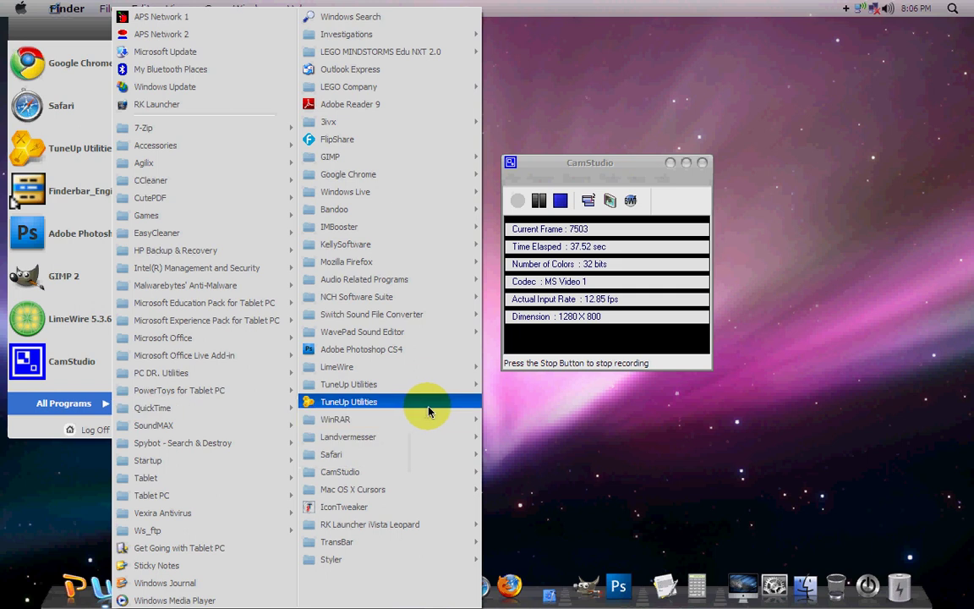
{"action": "left_click", "coordinate": [431, 408]}
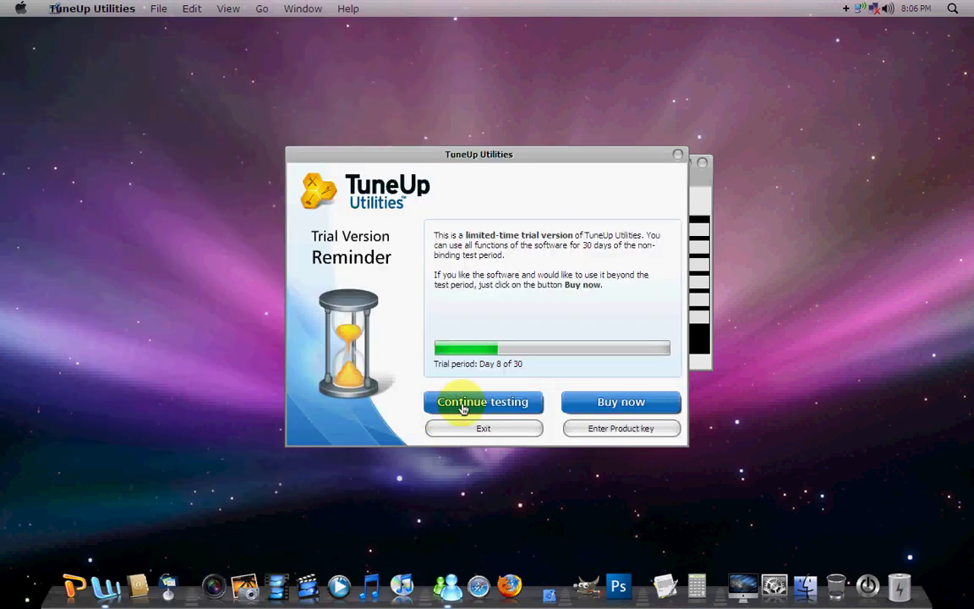
Continue the trial and open TuneUp Styler's Boot screen customization page.
{"action": "left_click", "coordinate": [463, 402]}
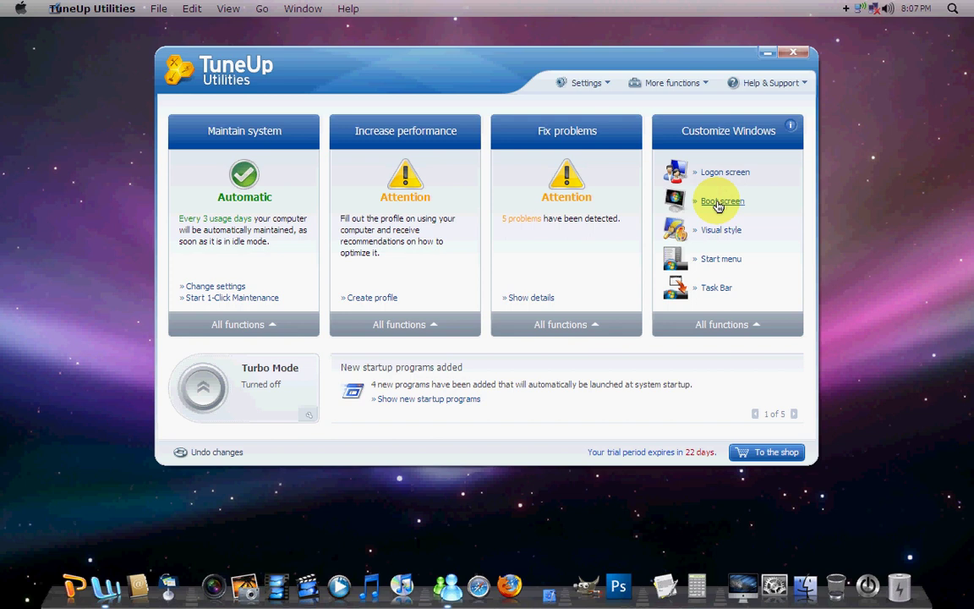
{"action": "left_click", "coordinate": [718, 203]}
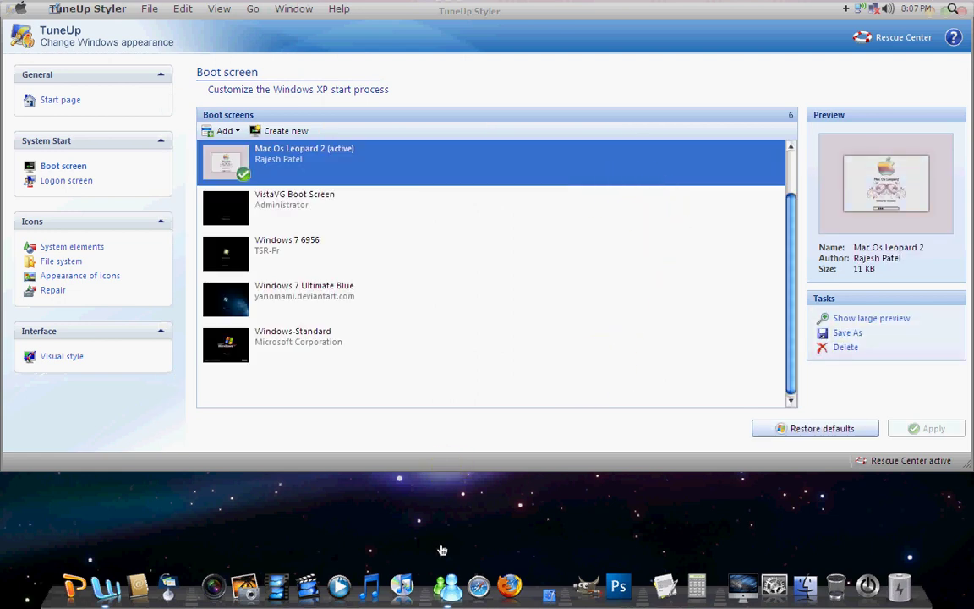
{"action": "left_click", "coordinate": [551, 587]}
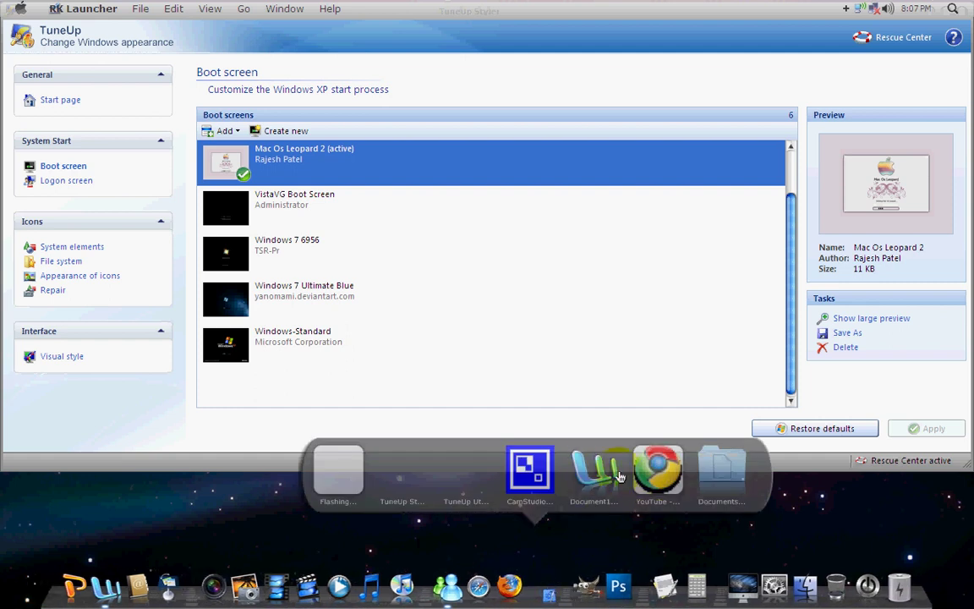
In Chrome, show the Leopard Boot Screen.zip page, cancel the duplicate save, and pick Leopard Boot Screen (2).zip.
{"action": "left_click", "coordinate": [658, 470]}
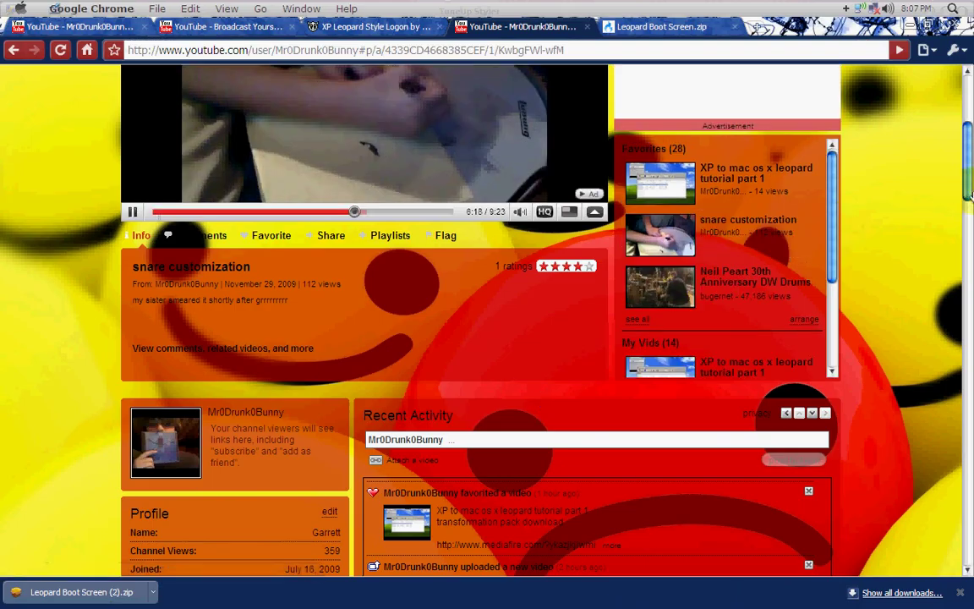
{"action": "scroll", "coordinate": [969, 194], "scroll_direction": "up", "scroll_amount": 5}
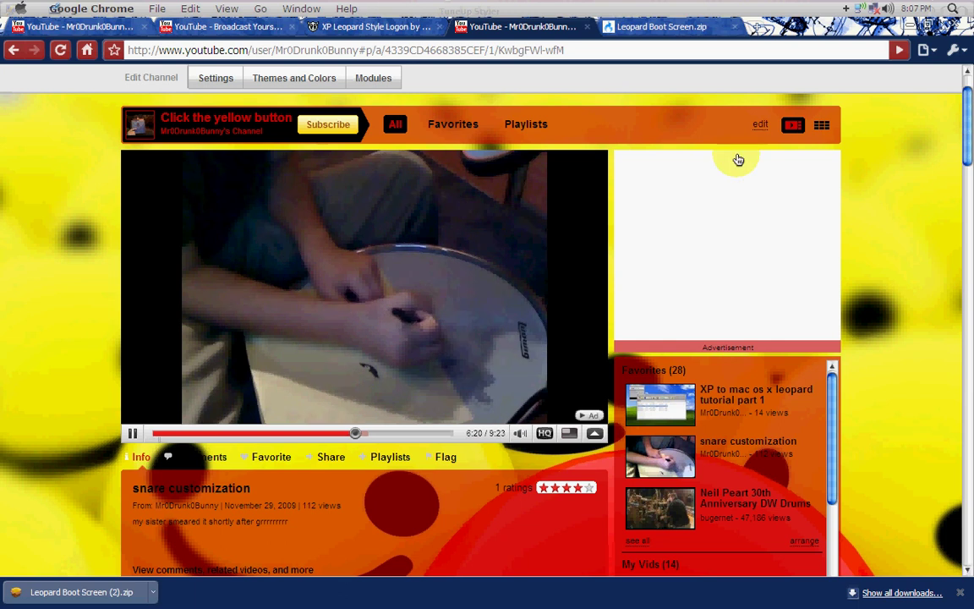
{"action": "left_click", "coordinate": [655, 28]}
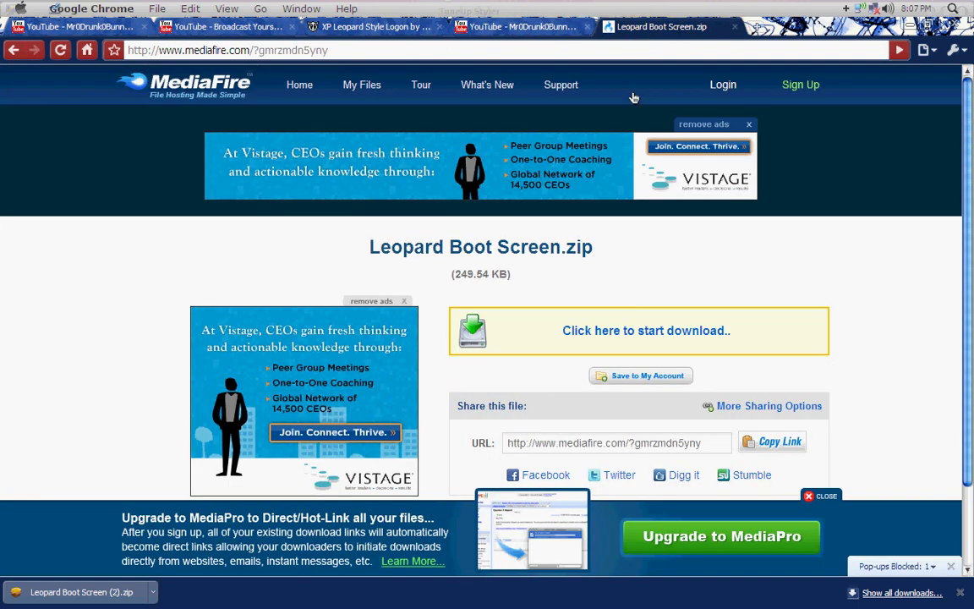
{"action": "scroll", "coordinate": [963, 190], "scroll_direction": "down", "scroll_amount": 3}
{"action": "left_click", "coordinate": [727, 236]}
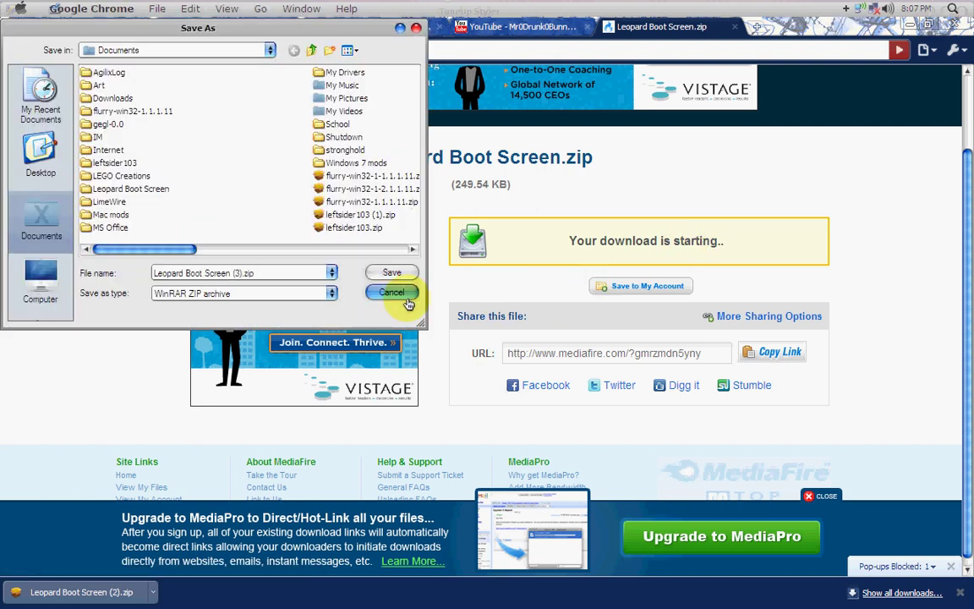
{"action": "left_click", "coordinate": [391, 292]}
{"action": "left_click", "coordinate": [119, 595]}
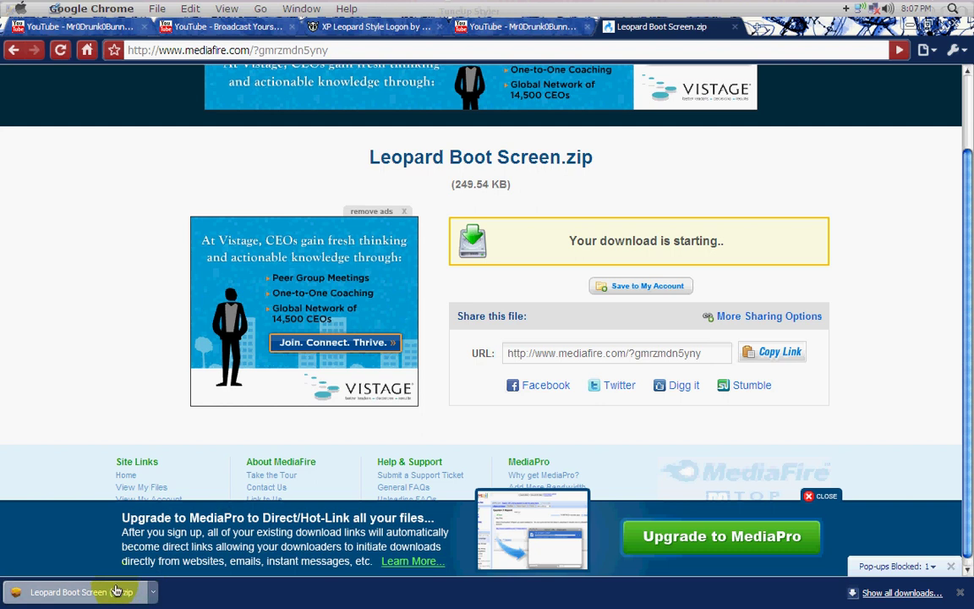
Open Leopard Boot Screen (2).zip in WinRAR and browse its Mac Os Leopard folders.
{"action": "left_click", "coordinate": [116, 590]}
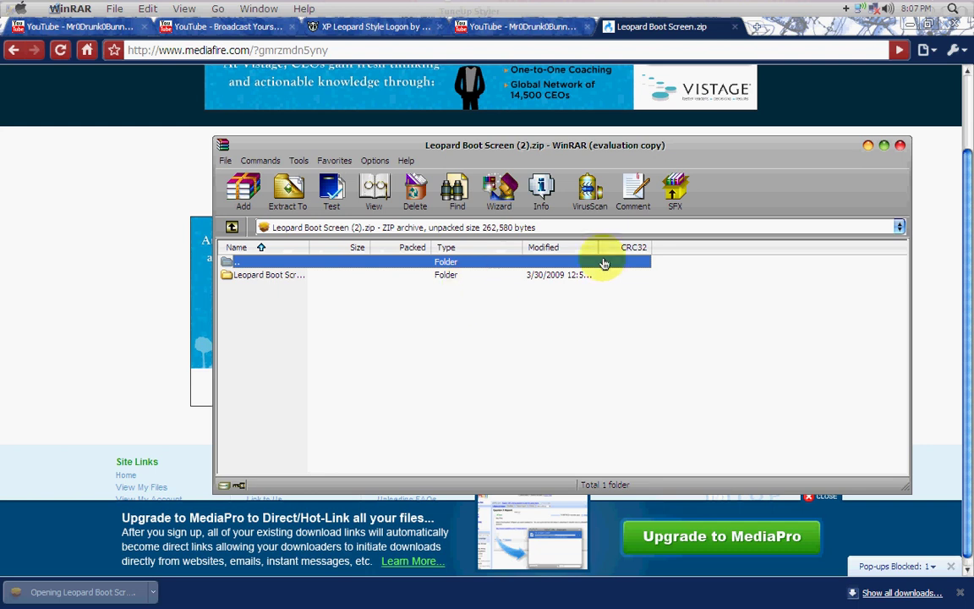
{"action": "left_click", "coordinate": [908, 26]}
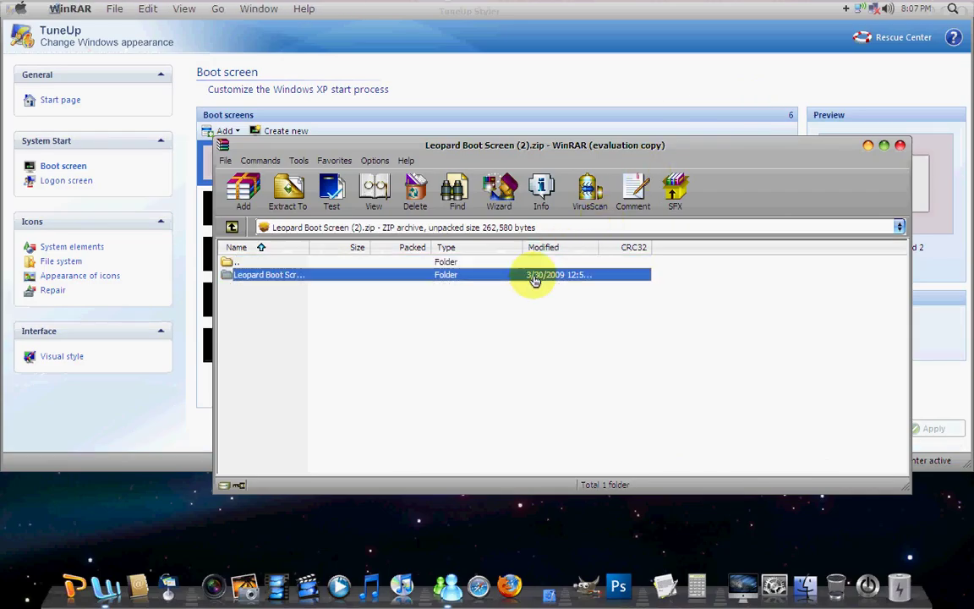
{"action": "double_click", "coordinate": [536, 276]}
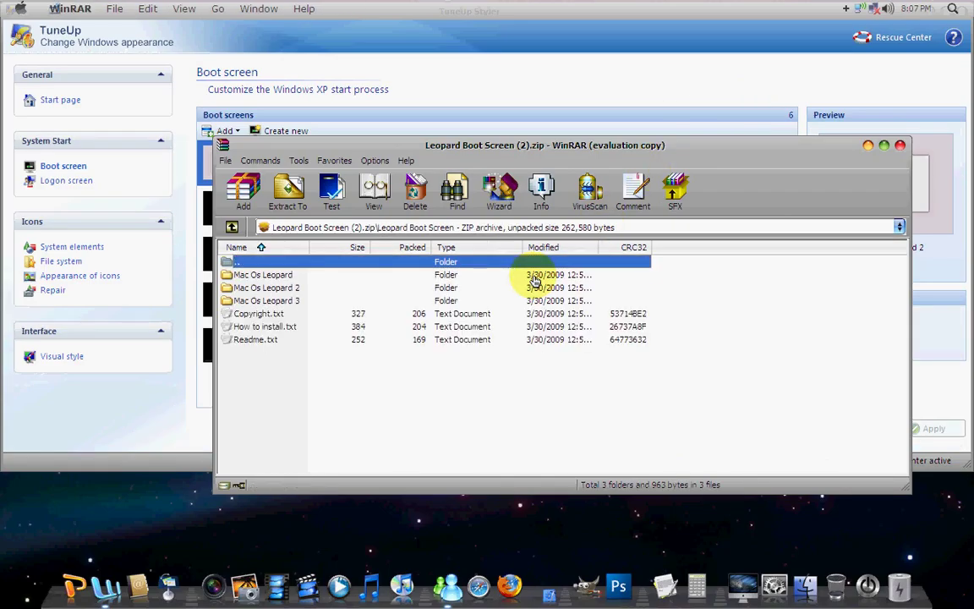
{"action": "double_click", "coordinate": [264, 275]}
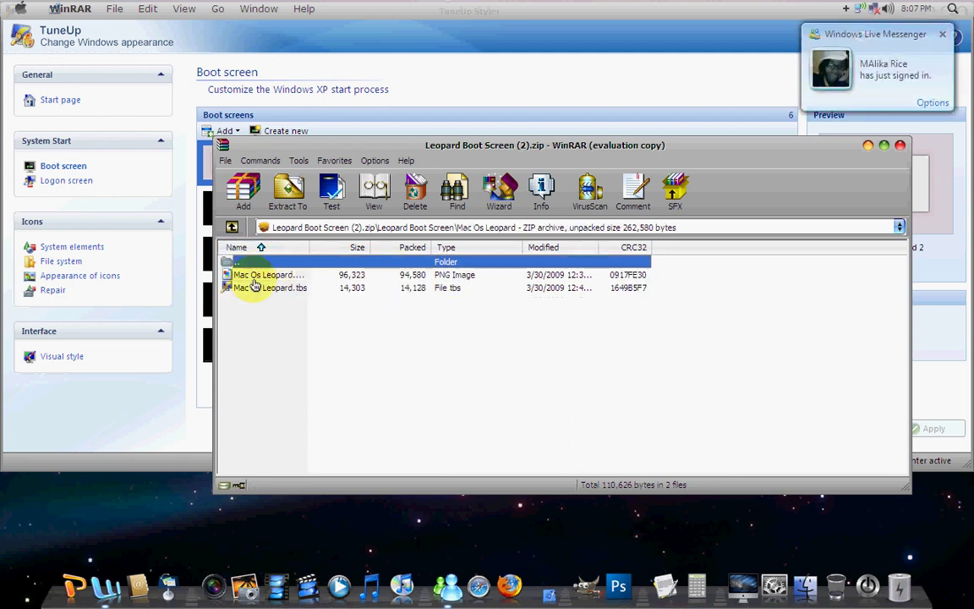
{"action": "left_click", "coordinate": [232, 227]}
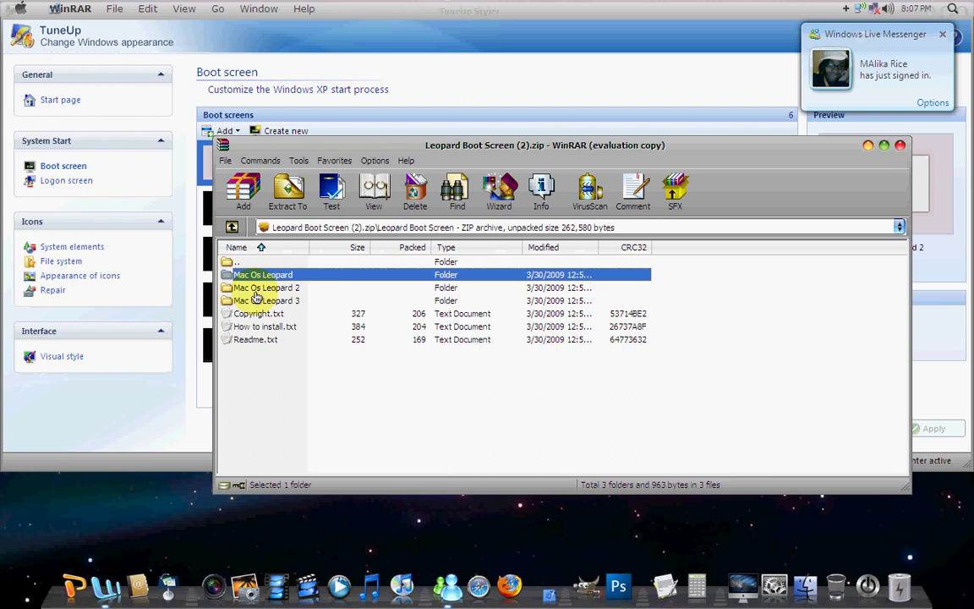
{"action": "left_click_drag", "start_coordinate": [382, 155], "coordinate": [503, 208]}
Open Mac Os Leopard 2.tbs from the Mac Os Leopard 2 folder in TuneUp.
{"action": "double_click", "coordinate": [407, 345]}
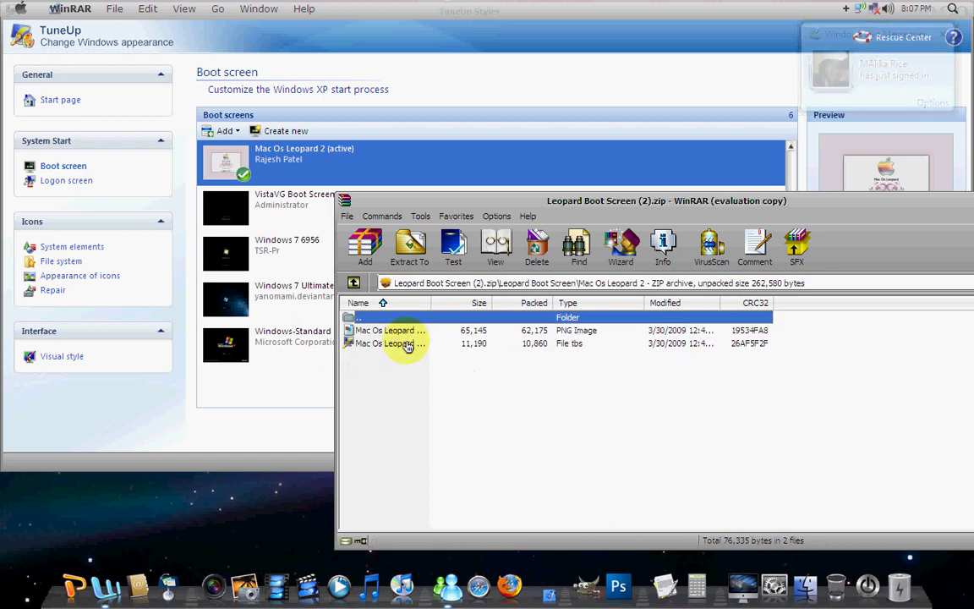
{"action": "left_click", "coordinate": [400, 345]}
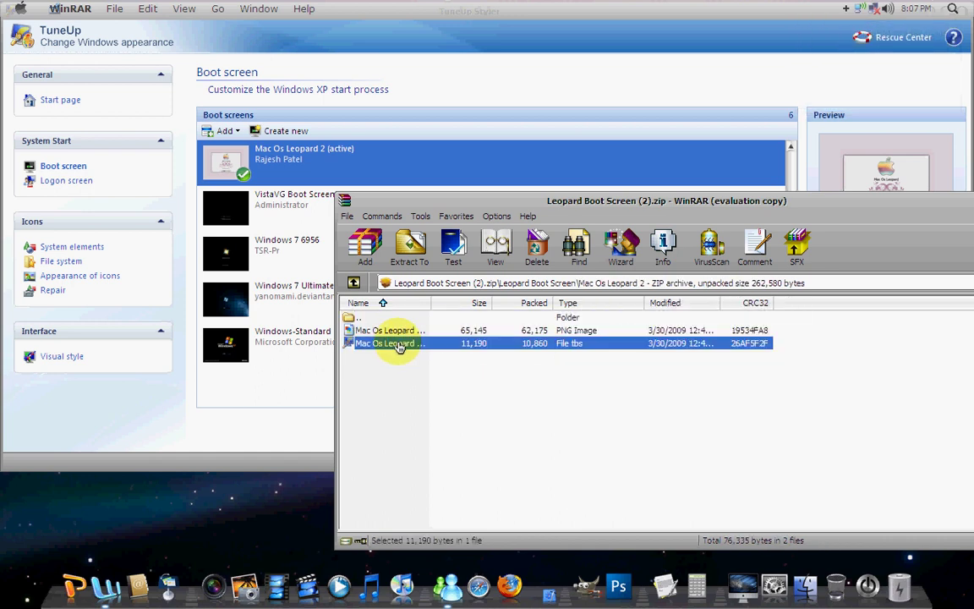
{"action": "double_click", "coordinate": [399, 345]}
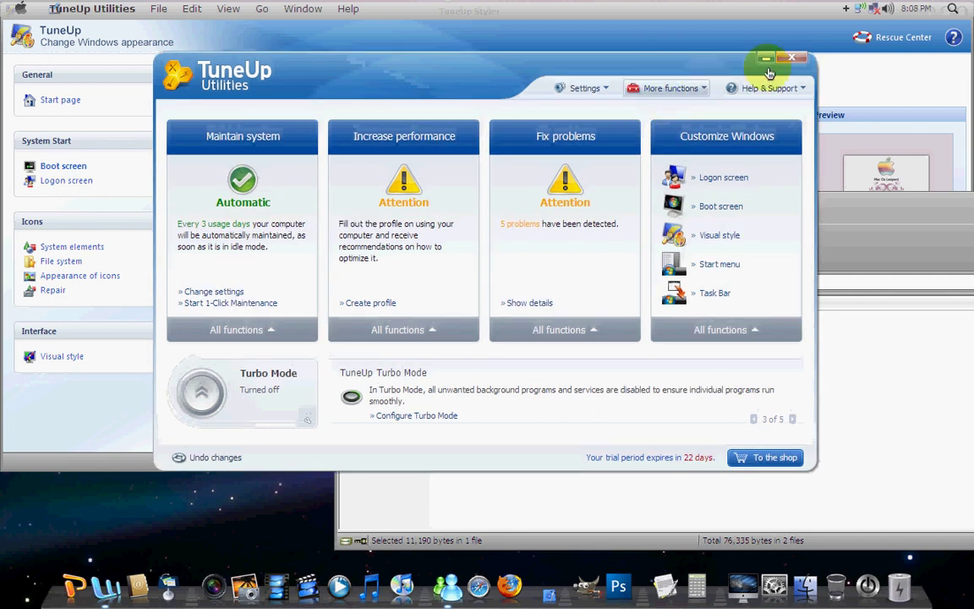
Minimize the TuneUp start window and select Mac Os Leopard.tbs in the Mac Os Leopard folder.
{"action": "left_click", "coordinate": [793, 60]}
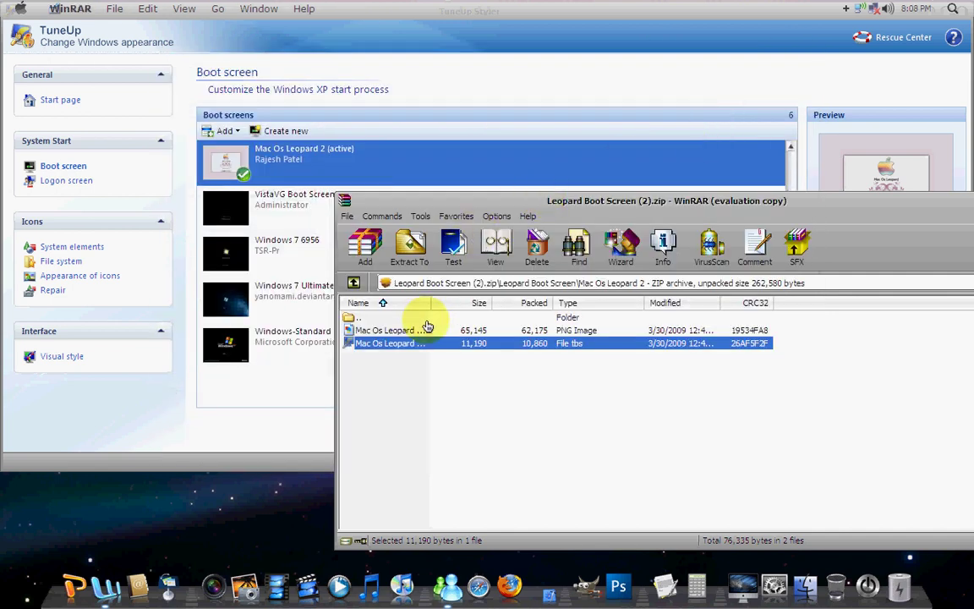
{"action": "left_click", "coordinate": [353, 283]}
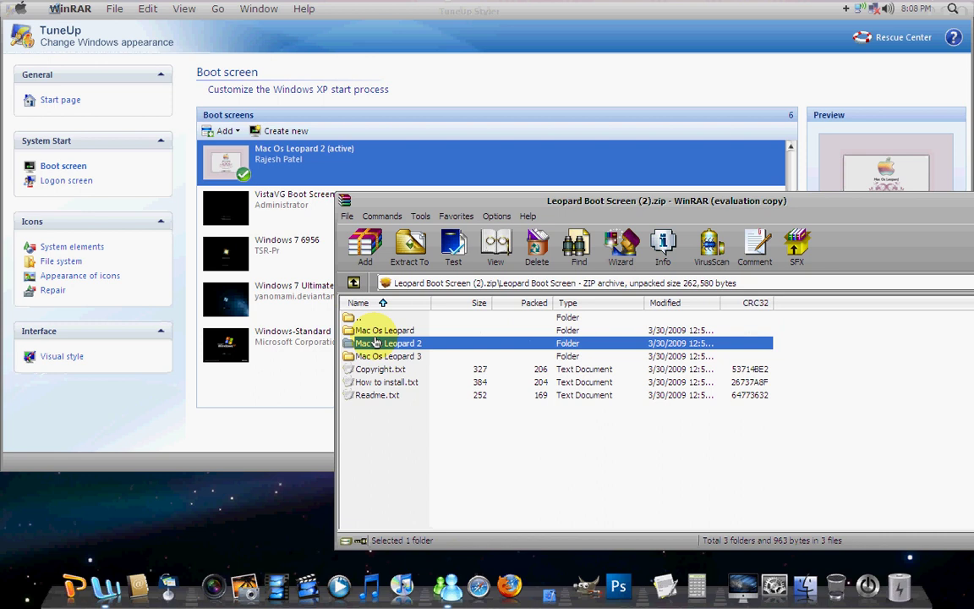
{"action": "double_click", "coordinate": [377, 332]}
{"action": "left_click", "coordinate": [384, 345]}
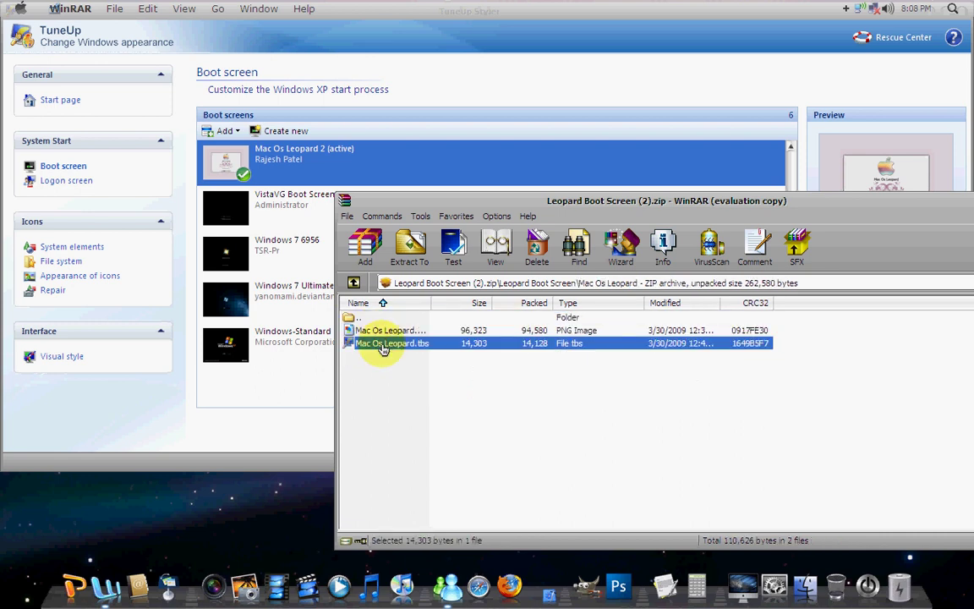
Import Mac Os Leopard.tbs into Styler, continuing the trial and closing the duplicate Styler window.
{"action": "double_click", "coordinate": [383, 344]}
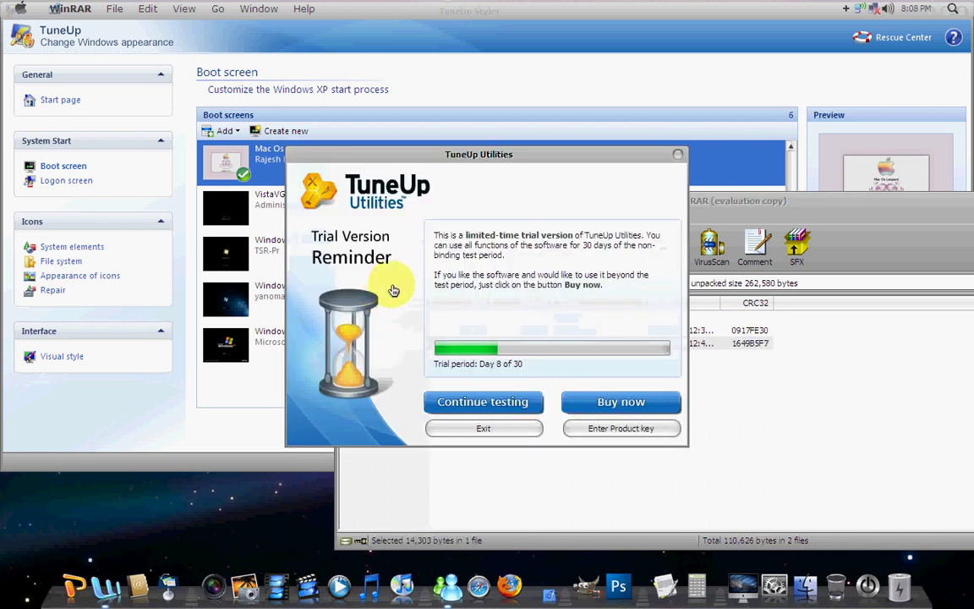
{"action": "left_click", "coordinate": [484, 401]}
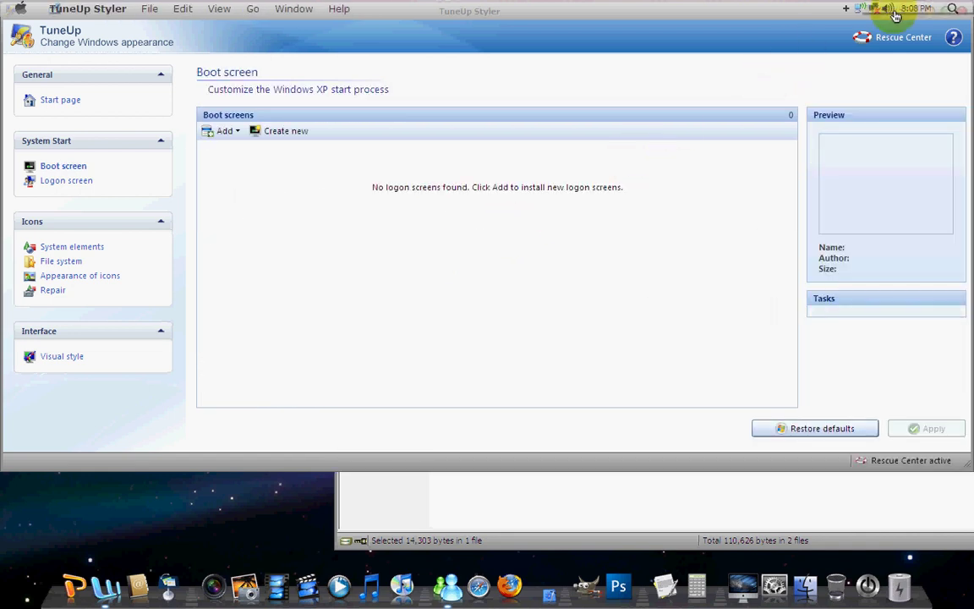
{"action": "left_click_drag", "start_coordinate": [805, 26], "coordinate": [689, 317]}
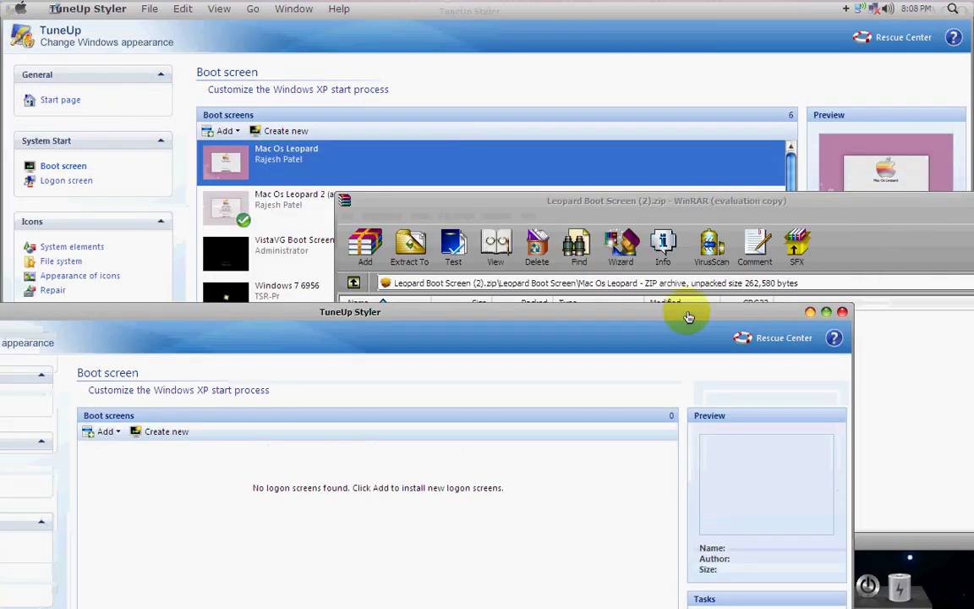
{"action": "left_click", "coordinate": [845, 314]}
Apply Windows 7 6956 as the boot screen from the updated list.
{"action": "left_click_drag", "start_coordinate": [694, 200], "coordinate": [604, 298]}
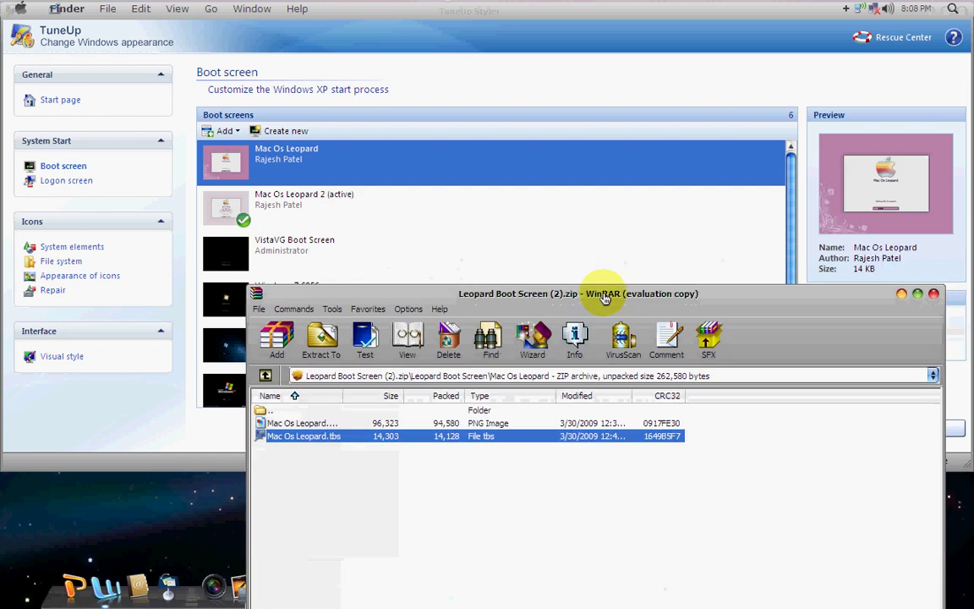
{"action": "left_click", "coordinate": [254, 225]}
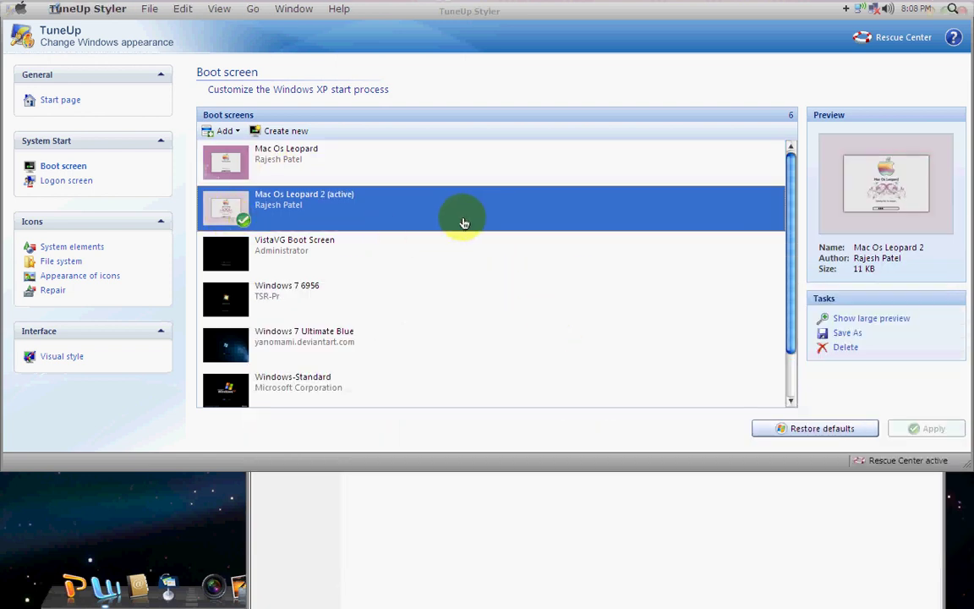
{"action": "left_click", "coordinate": [436, 167]}
{"action": "left_click", "coordinate": [494, 299]}
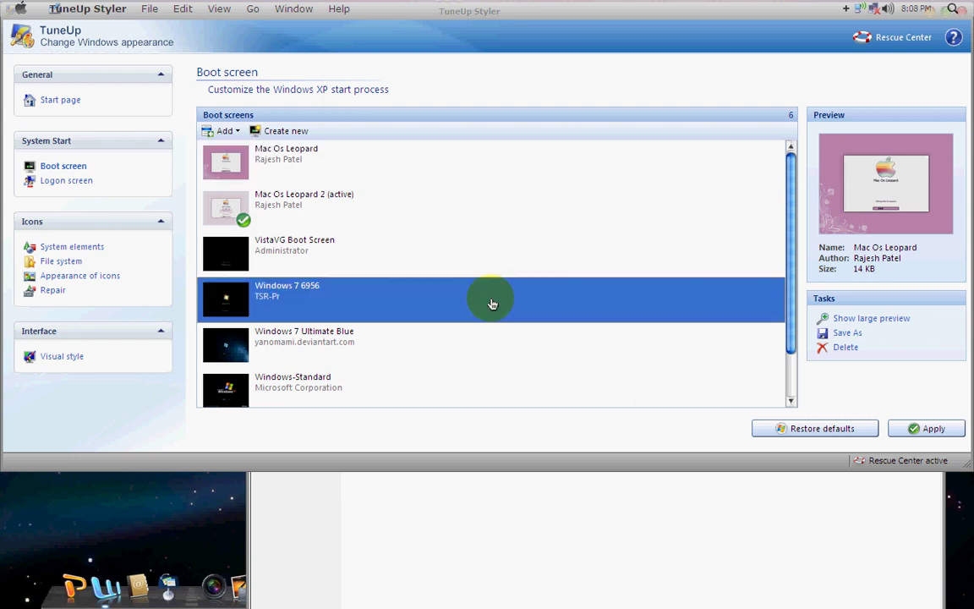
{"action": "left_click", "coordinate": [922, 427]}
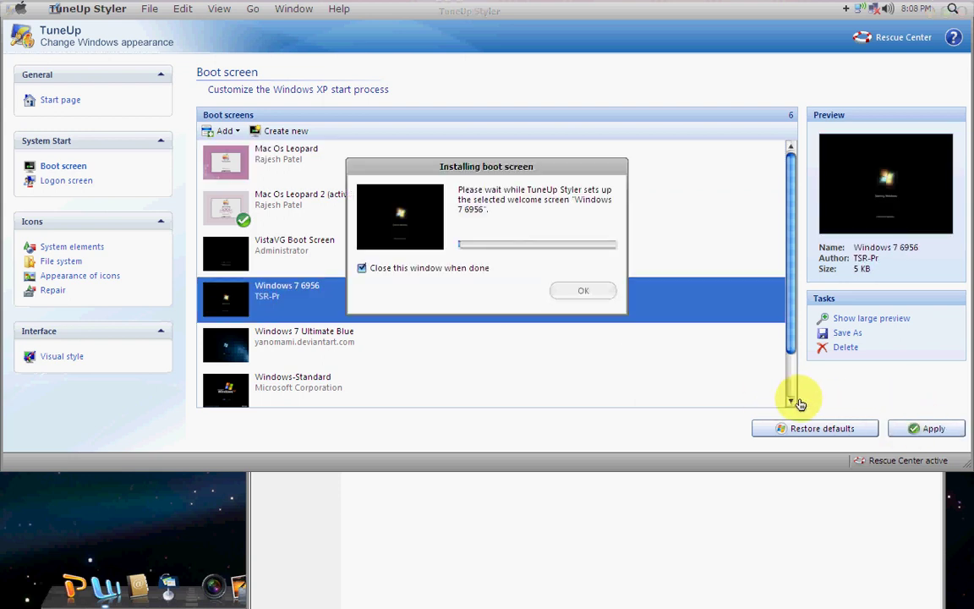
Reapply Mac Os Leopard 2 as the boot screen and close the WinRAR window.
{"action": "left_click", "coordinate": [372, 216]}
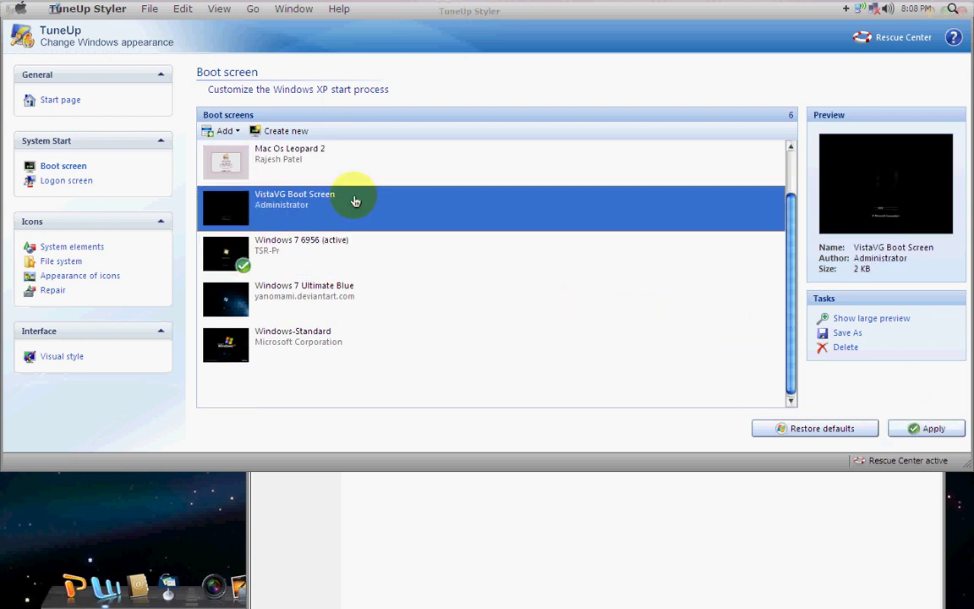
{"action": "left_click", "coordinate": [324, 157]}
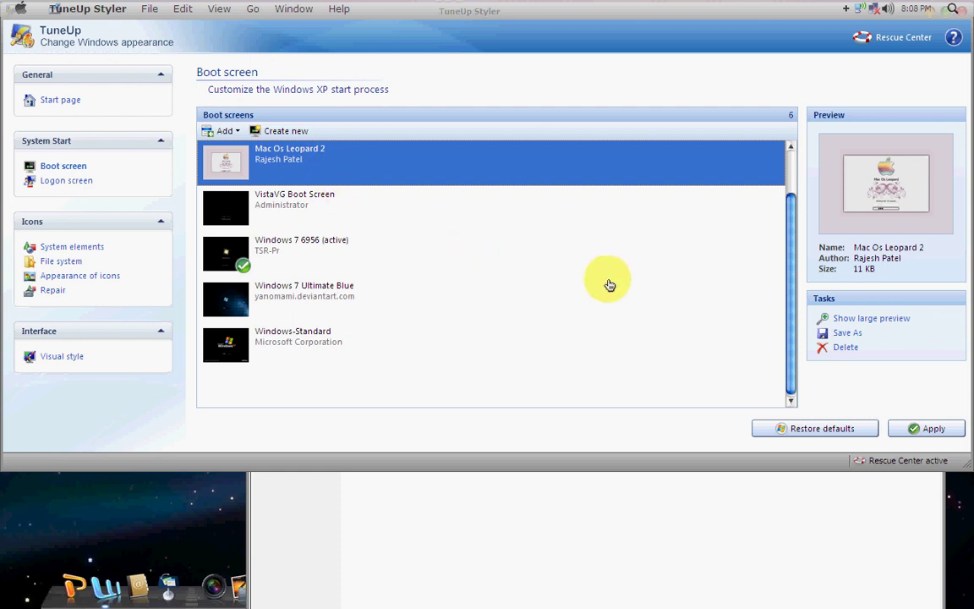
{"action": "left_click", "coordinate": [930, 435]}
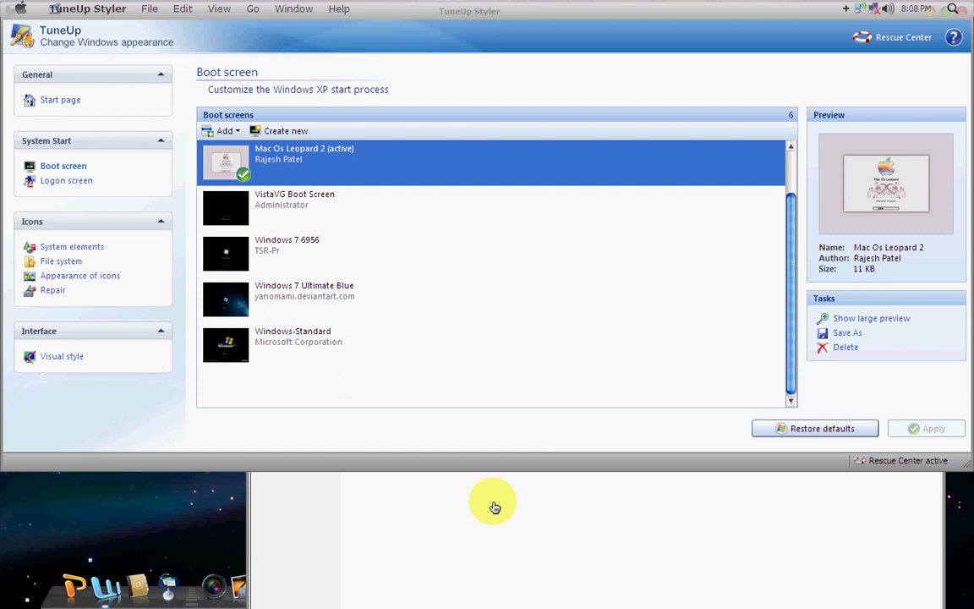
{"action": "left_click_drag", "start_coordinate": [469, 495], "coordinate": [342, 457]}
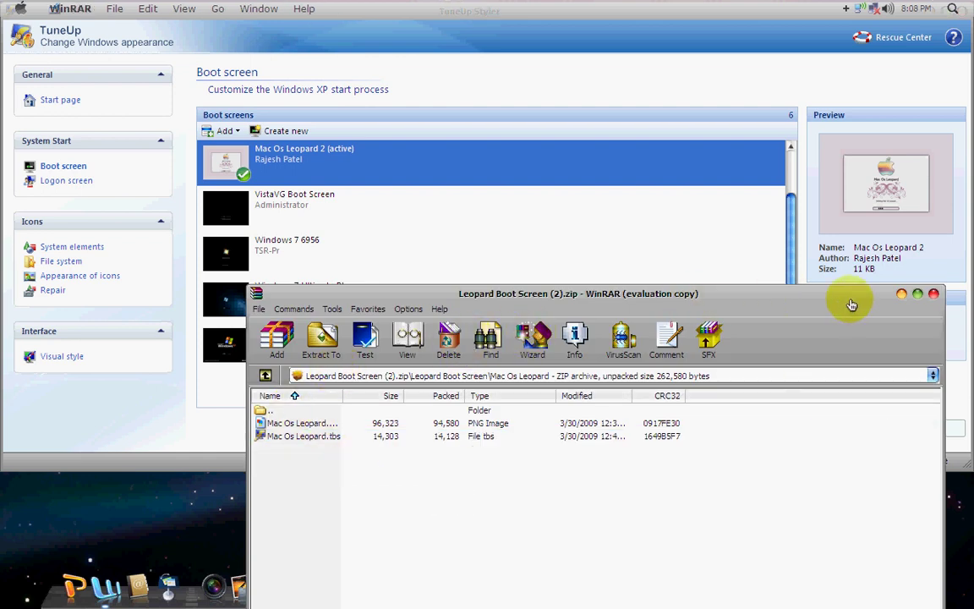
{"action": "left_click", "coordinate": [934, 296]}
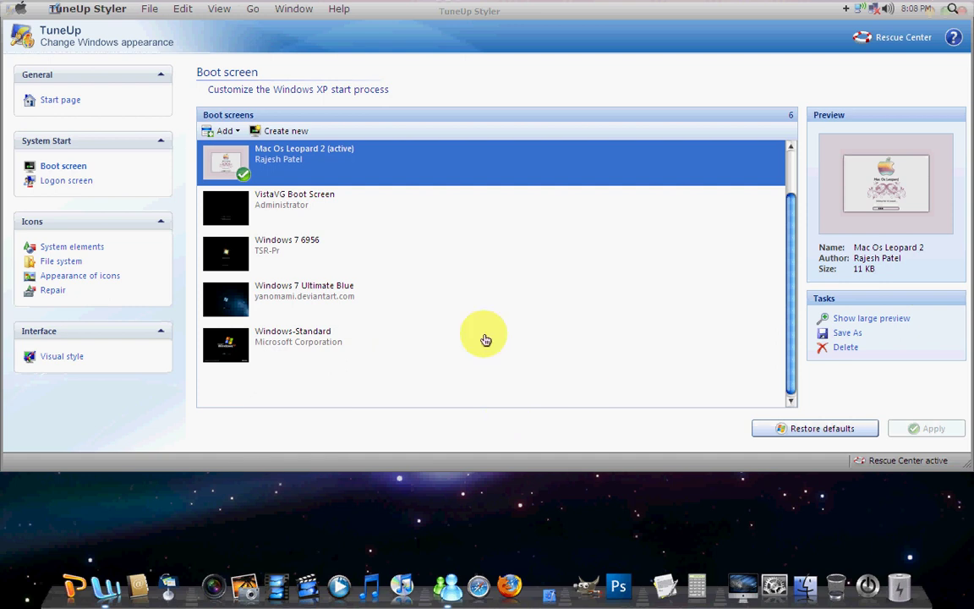
Make Windows-Standard the active logon screen, then list the open windows from the dock.
{"action": "left_click", "coordinate": [67, 180]}
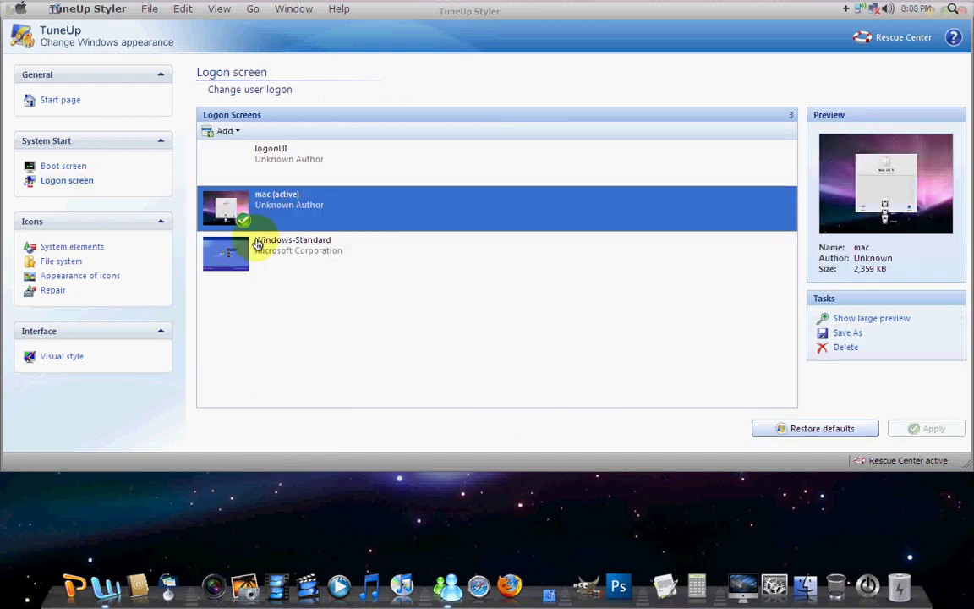
{"action": "left_click", "coordinate": [258, 244]}
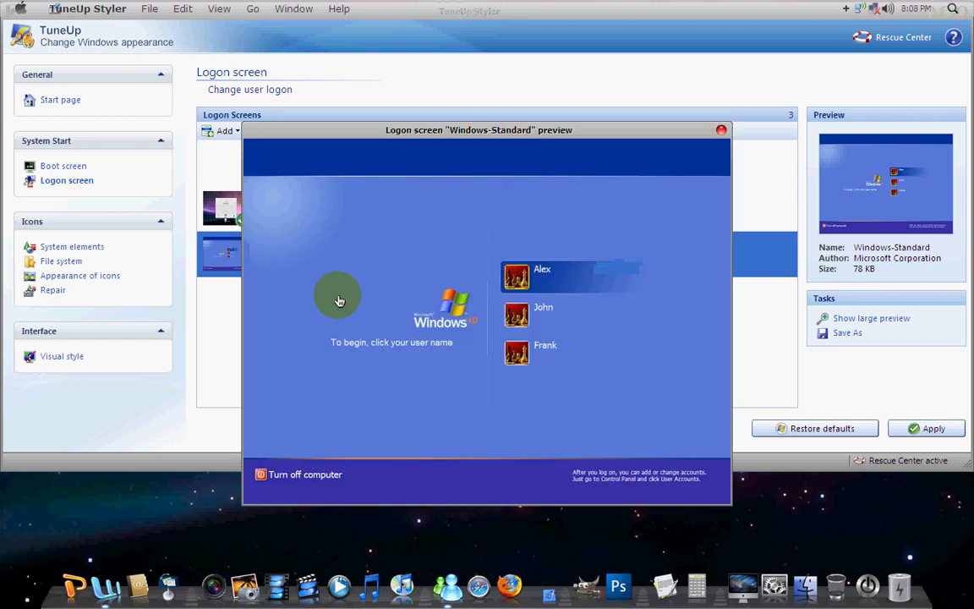
{"action": "left_click", "coordinate": [719, 132]}
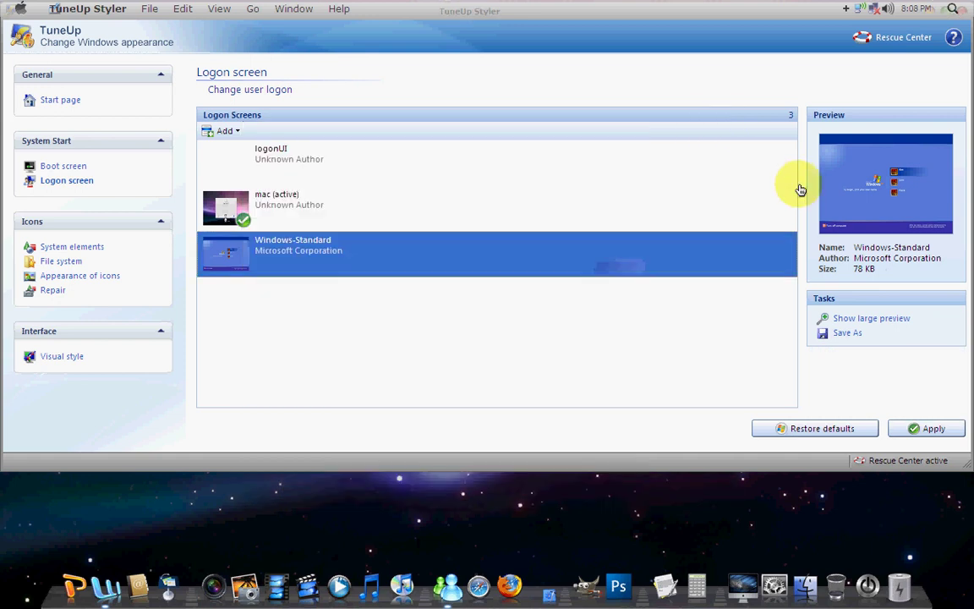
{"action": "left_click", "coordinate": [927, 428]}
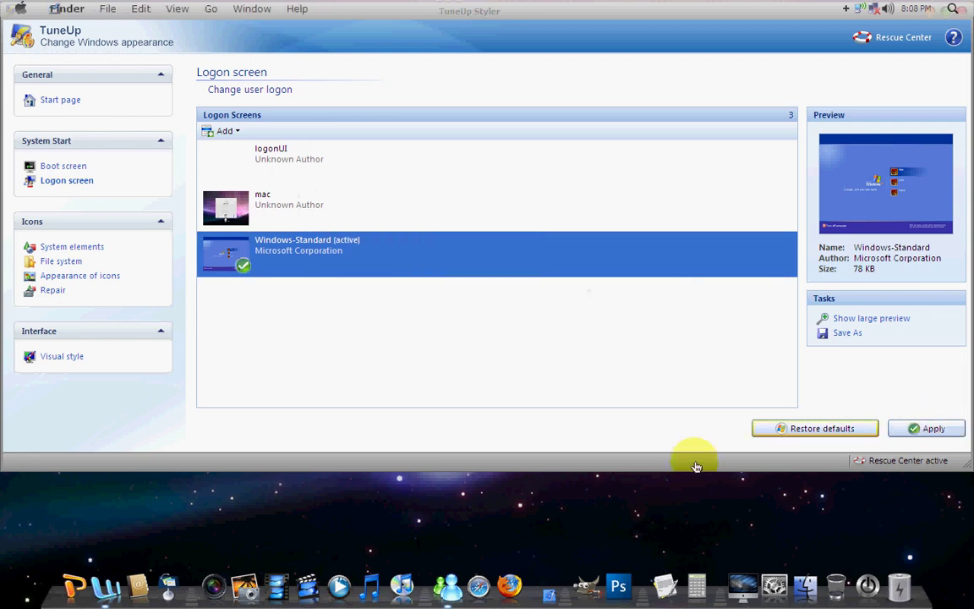
{"action": "left_click", "coordinate": [508, 582]}
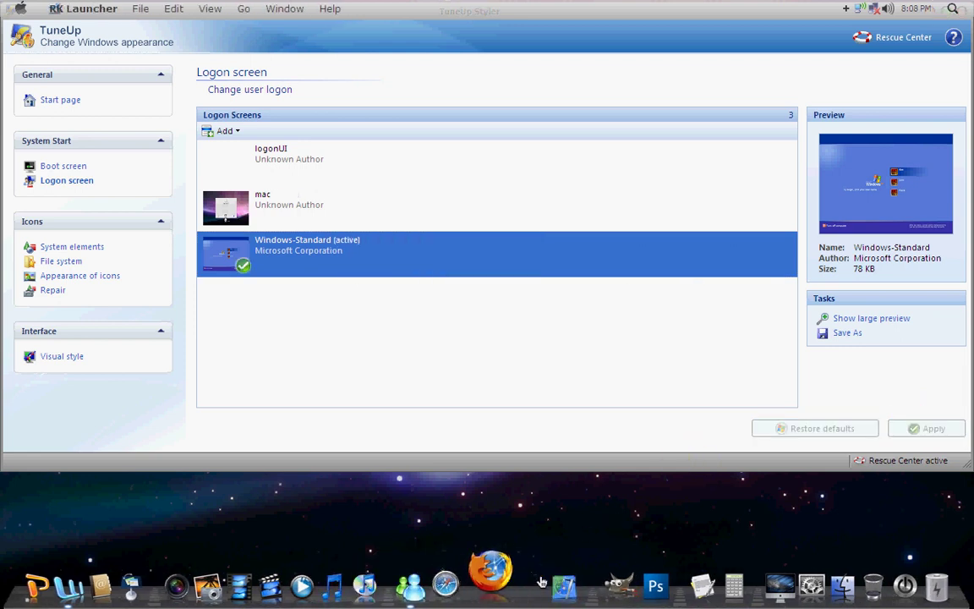
{"action": "left_click", "coordinate": [543, 582]}
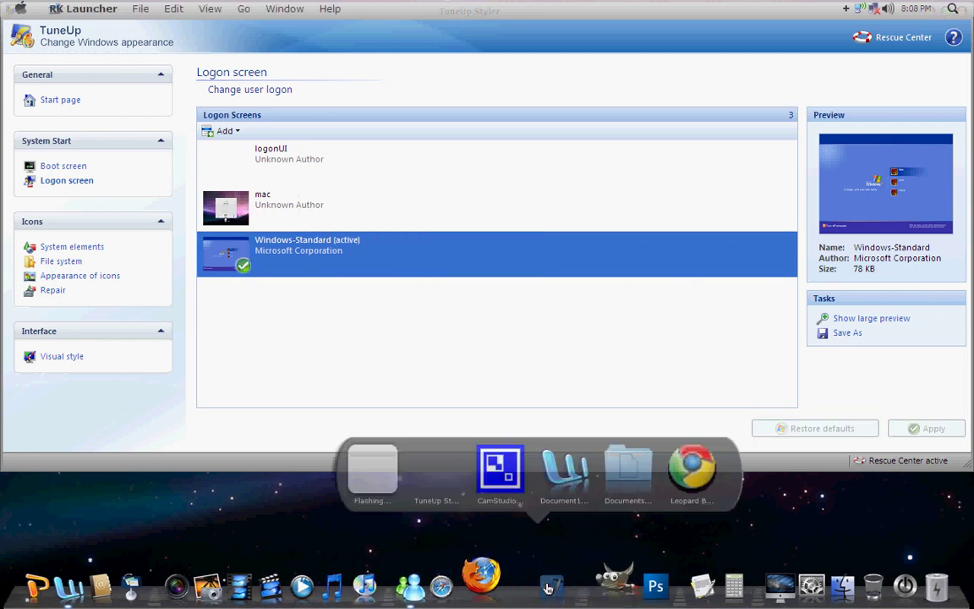
Download XP_Leopard_Style_Logon_by_RaatsGui.zip from the deviantART page, saving it to Documents.
{"action": "left_click", "coordinate": [699, 470]}
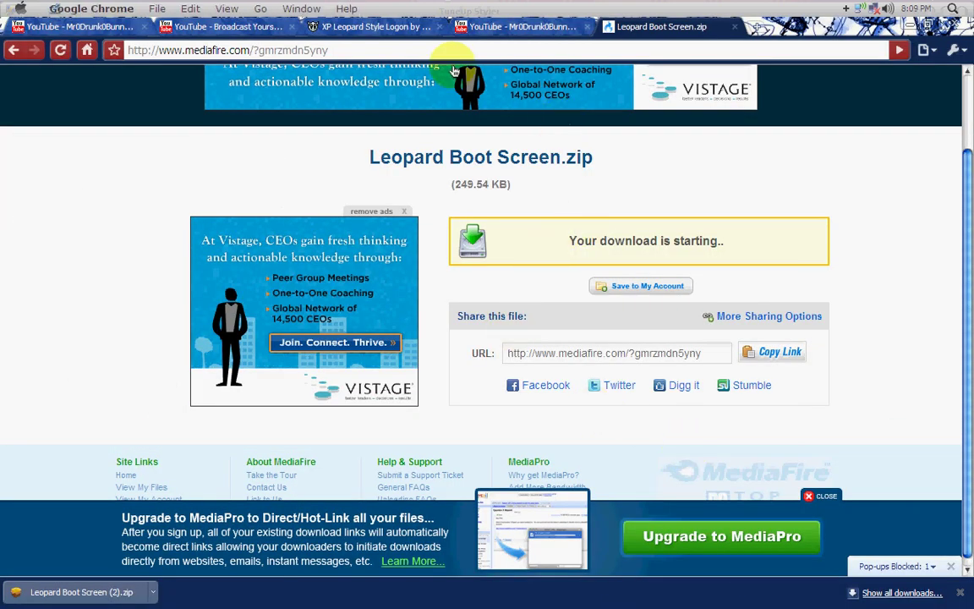
{"action": "left_click", "coordinate": [385, 26]}
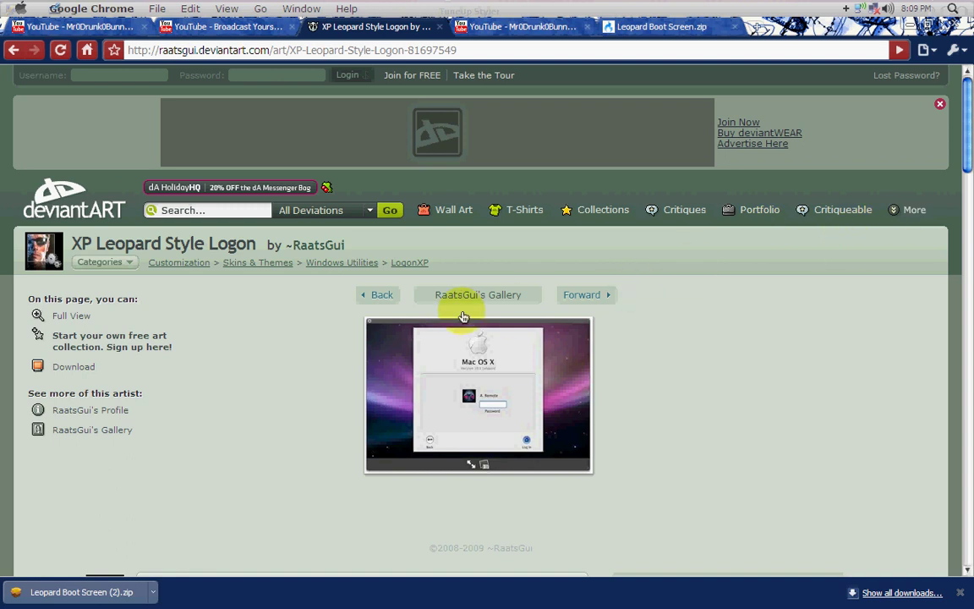
{"action": "left_click", "coordinate": [85, 369]}
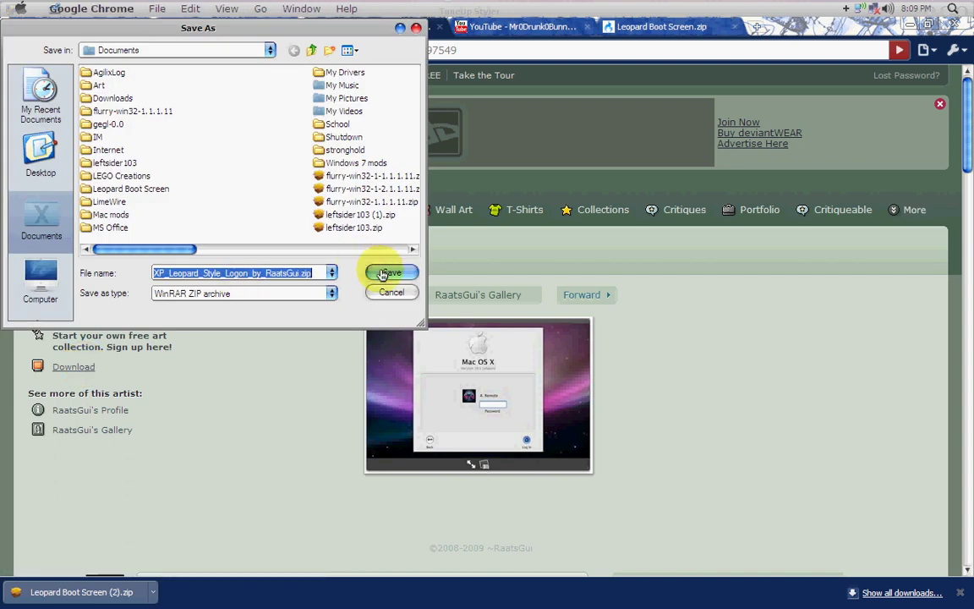
{"action": "left_click", "coordinate": [389, 273]}
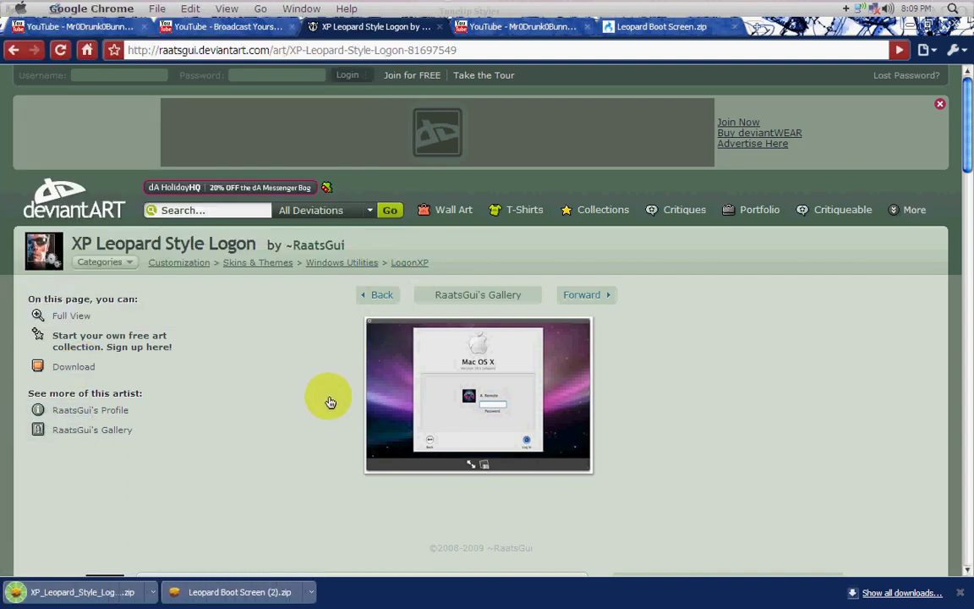
Extract logonui.exe from the logon zip into the Documents folder, then close WinRAR.
{"action": "left_click", "coordinate": [81, 595]}
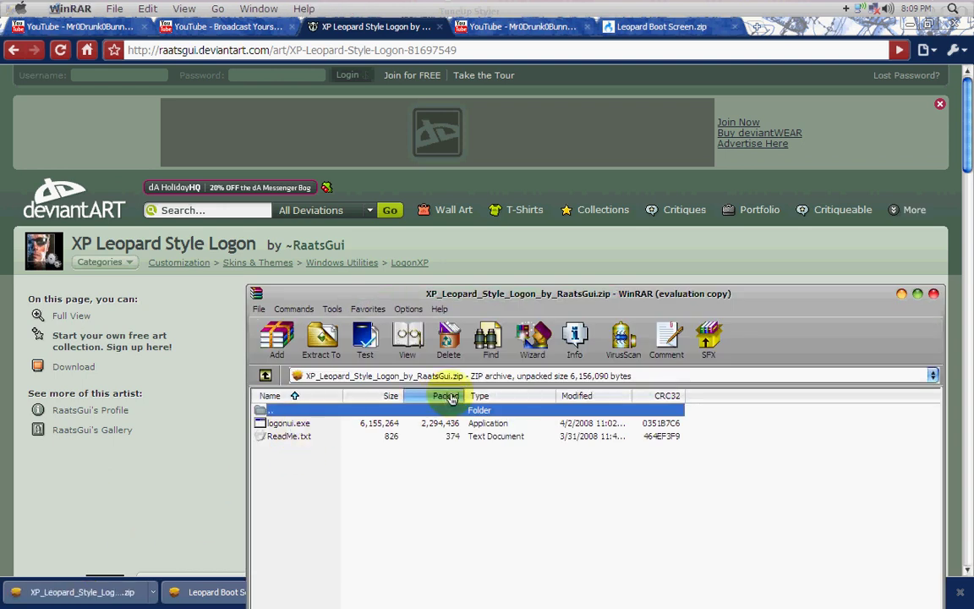
{"action": "left_click", "coordinate": [557, 425]}
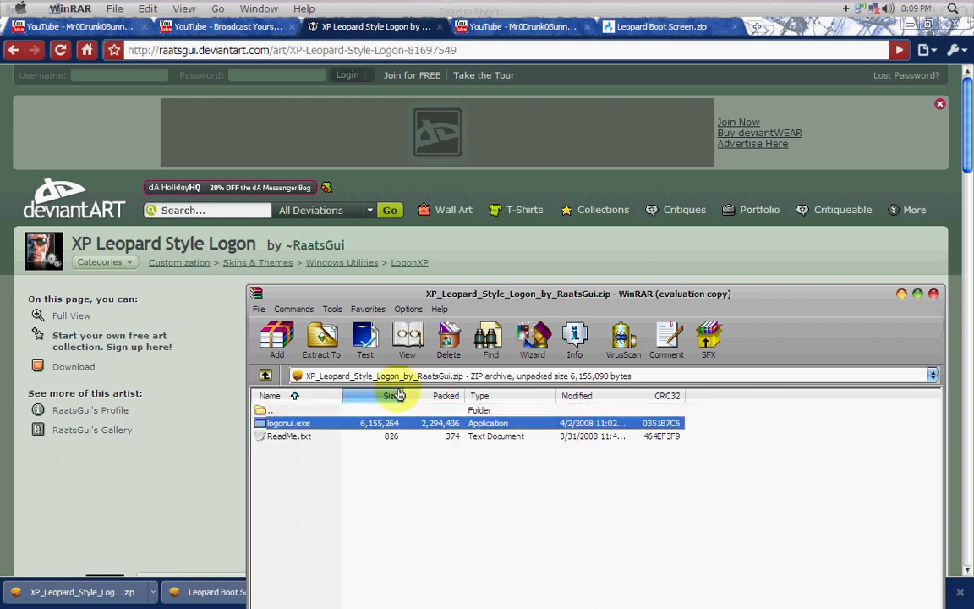
{"action": "left_click", "coordinate": [324, 337]}
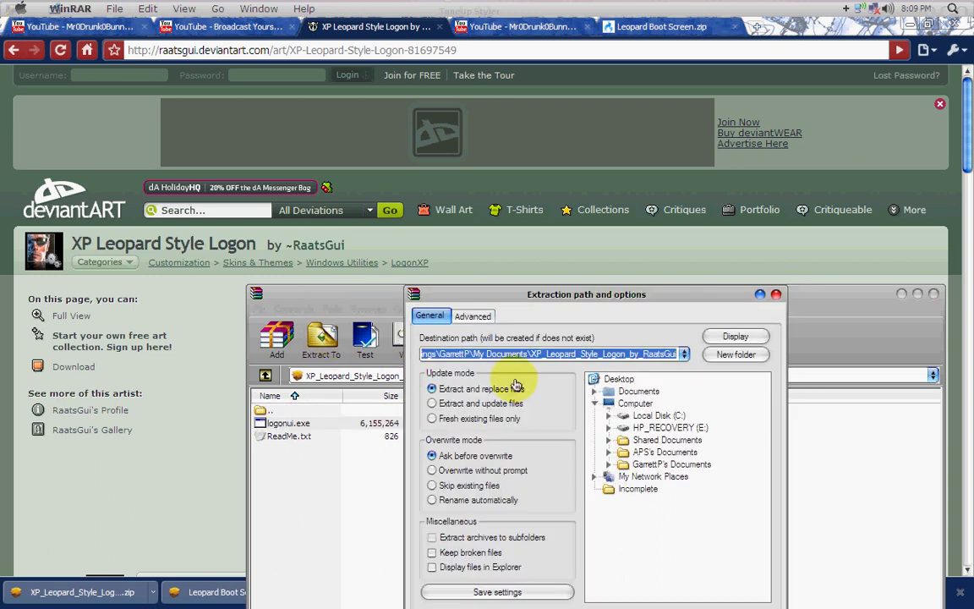
{"action": "left_click", "coordinate": [638, 392]}
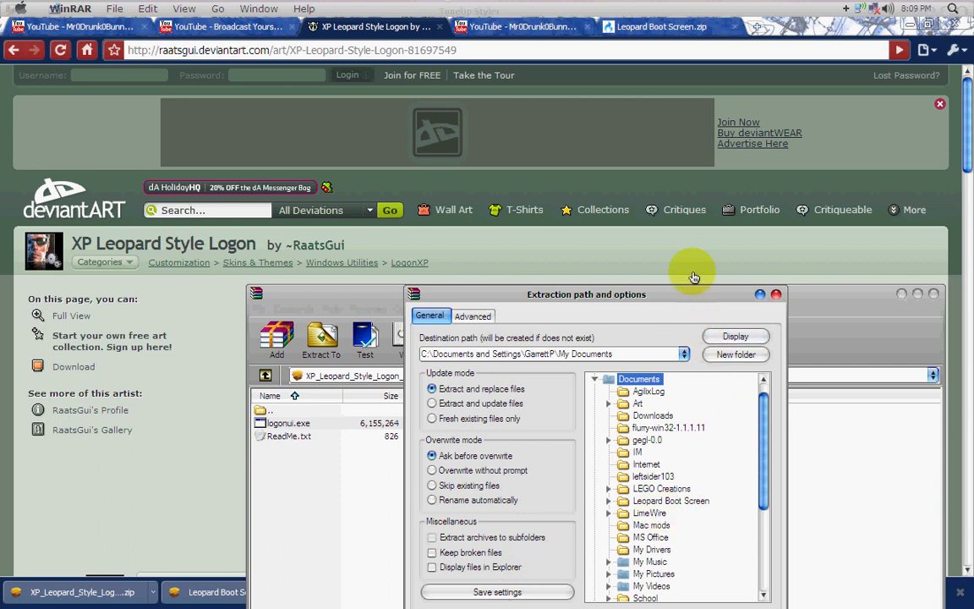
{"action": "left_click_drag", "start_coordinate": [694, 298], "coordinate": [709, 193]}
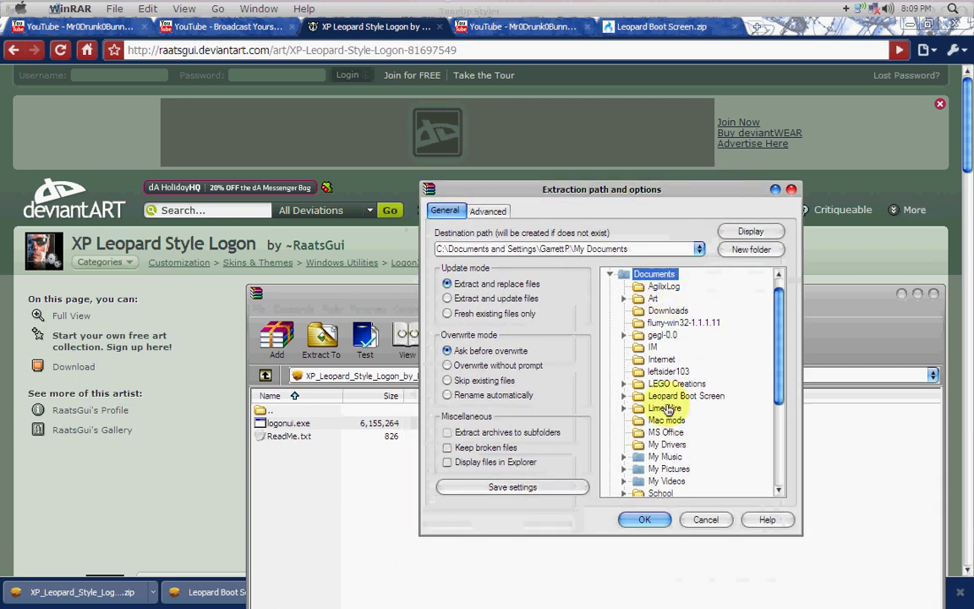
{"action": "left_click", "coordinate": [645, 521]}
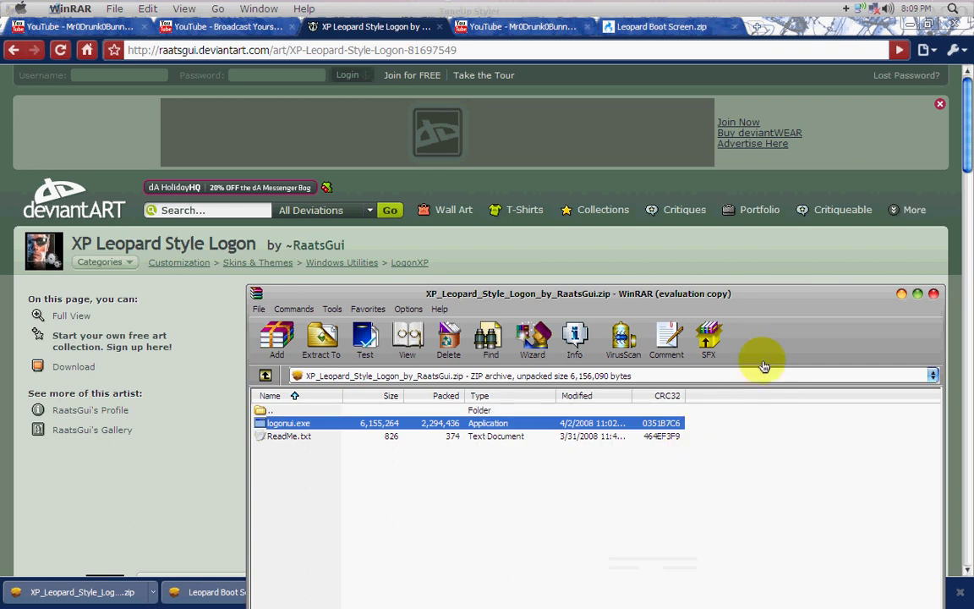
{"action": "left_click", "coordinate": [901, 293]}
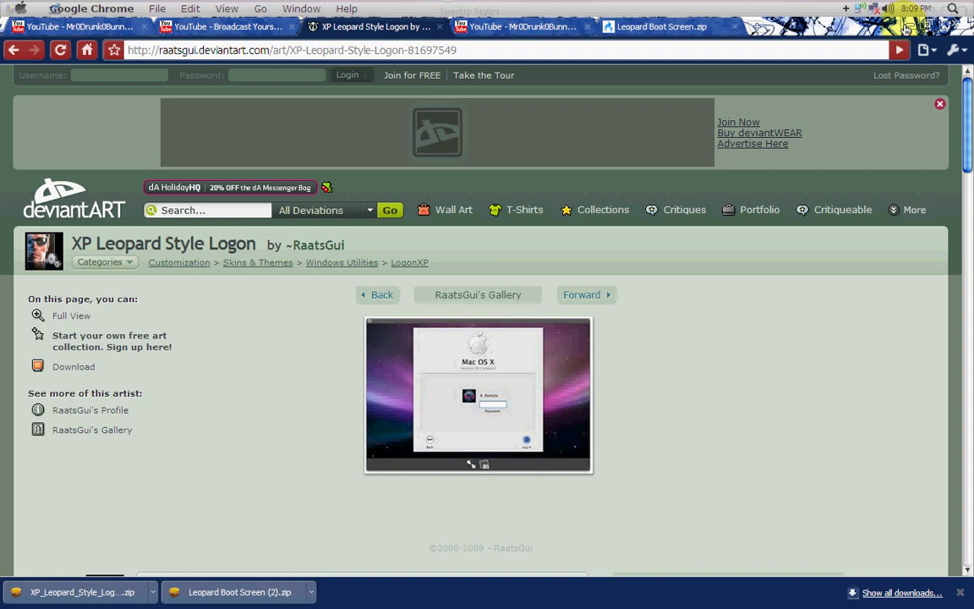
In TuneUp Styler's logon screen list, preview the logonUI, mac and Windows-Standard entries.
{"action": "left_click", "coordinate": [909, 27]}
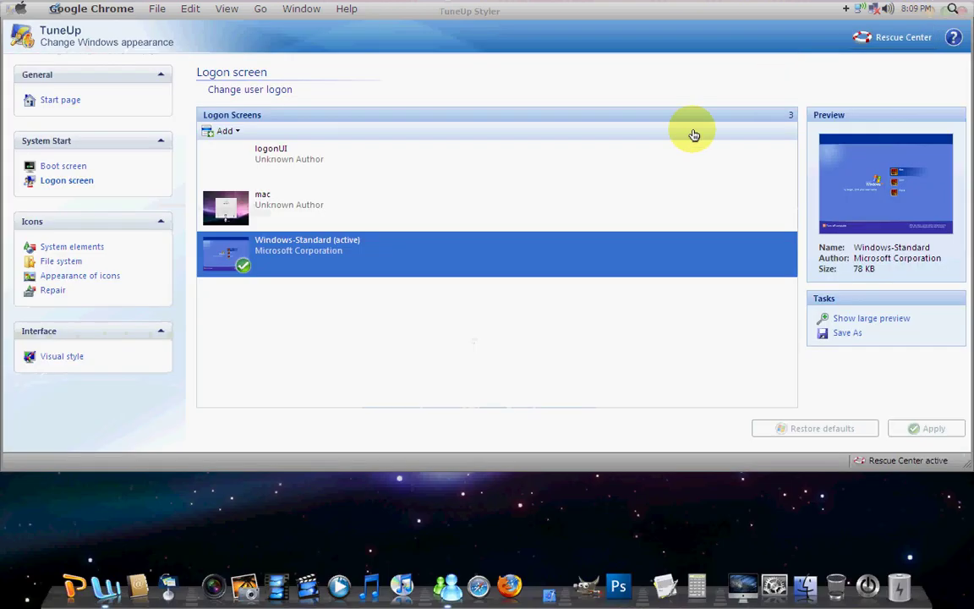
{"action": "left_click", "coordinate": [365, 157]}
{"action": "left_click", "coordinate": [363, 208]}
{"action": "left_click", "coordinate": [360, 246]}
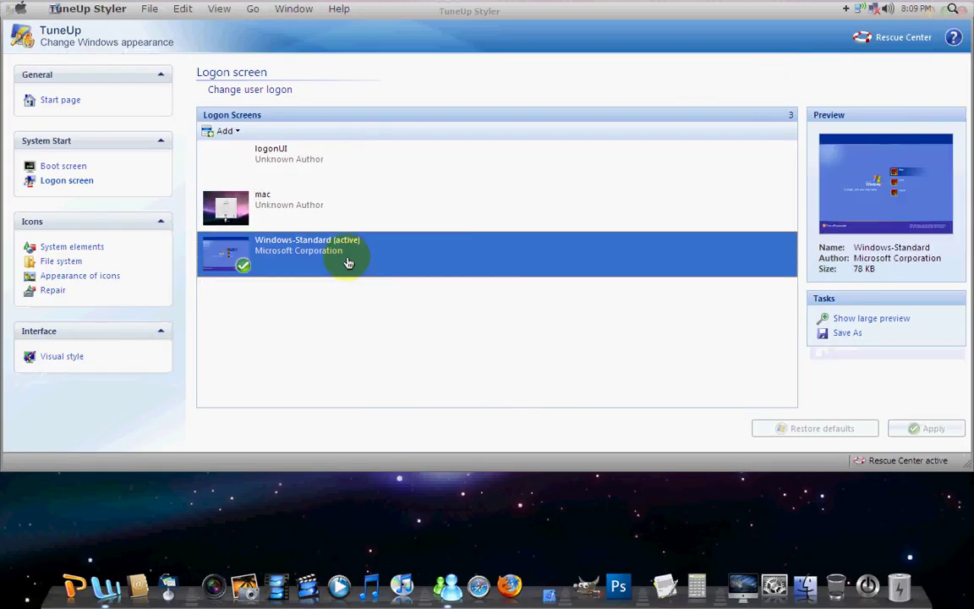
Import Documents\logonui.exe as a new logon screen named logonui.
{"action": "left_click", "coordinate": [230, 132]}
{"action": "left_click", "coordinate": [240, 147]}
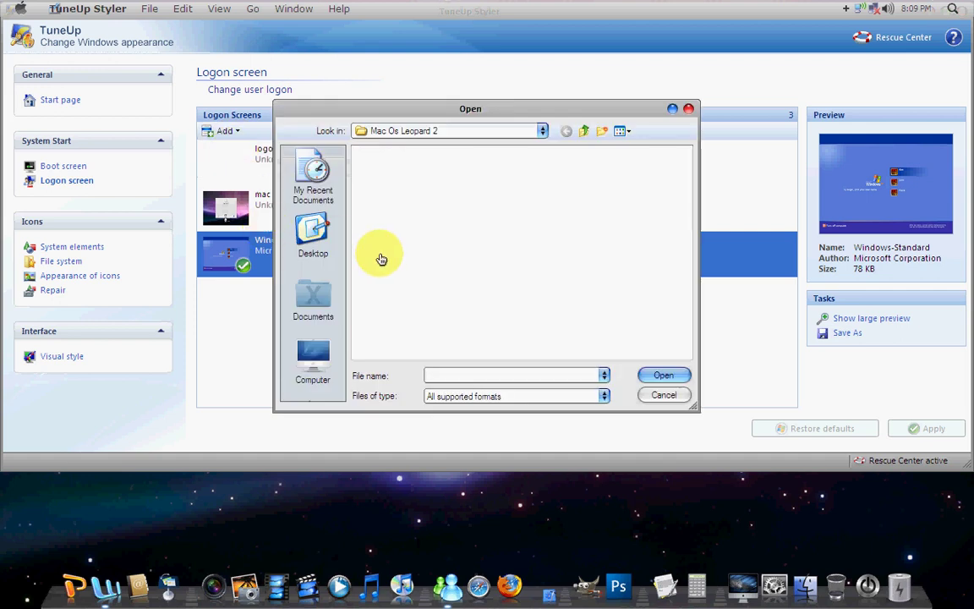
{"action": "left_click", "coordinate": [316, 290]}
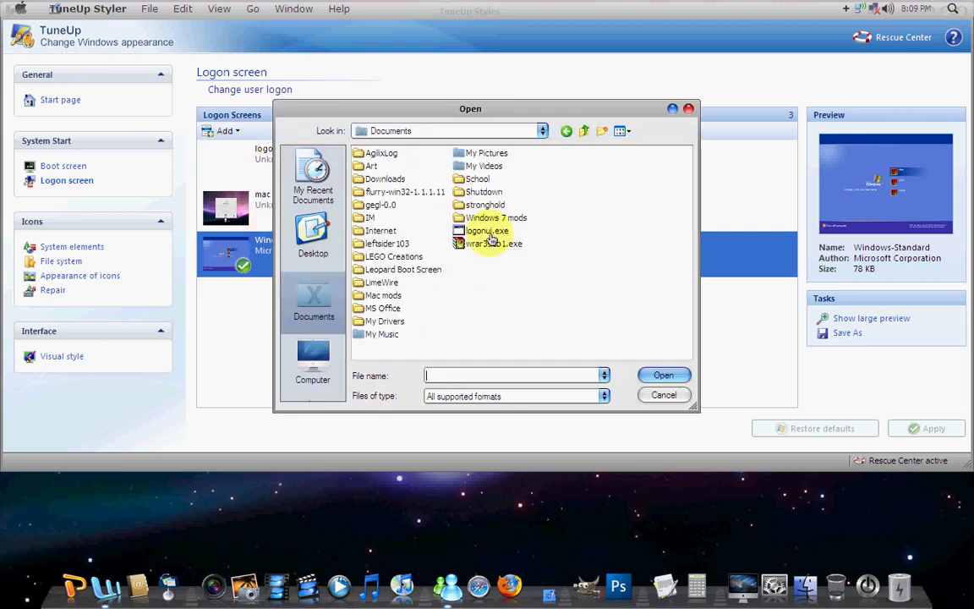
{"action": "double_click", "coordinate": [491, 232]}
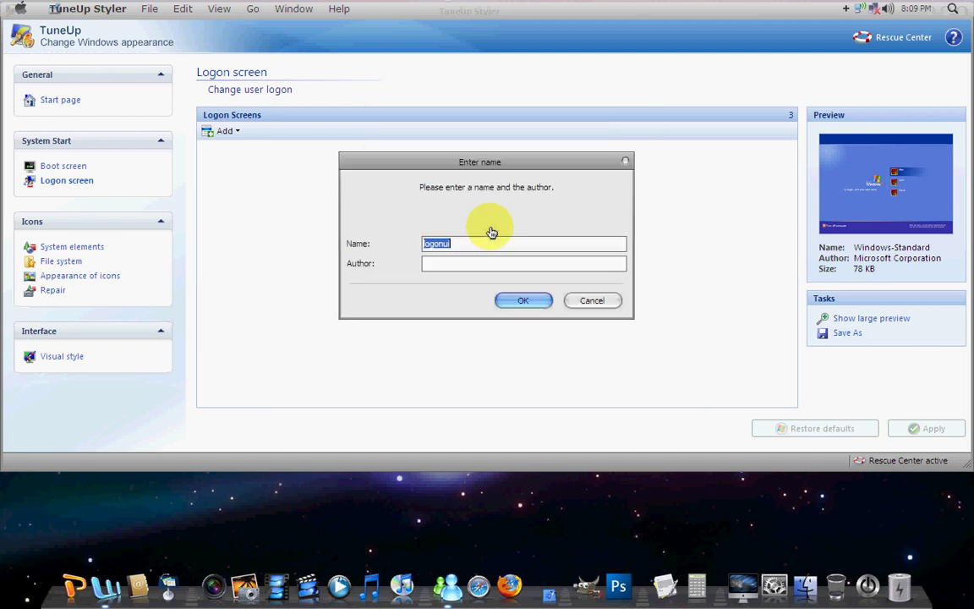
{"action": "left_click", "coordinate": [524, 302]}
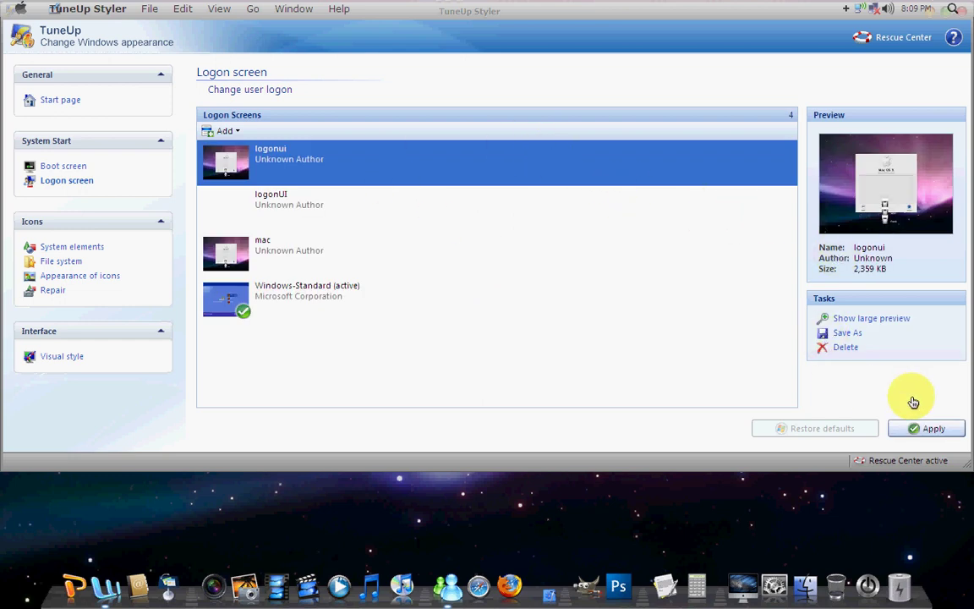
Apply the logonui logon screen using its own embedded text, replacing Windows-Standard.
{"action": "left_click", "coordinate": [928, 428]}
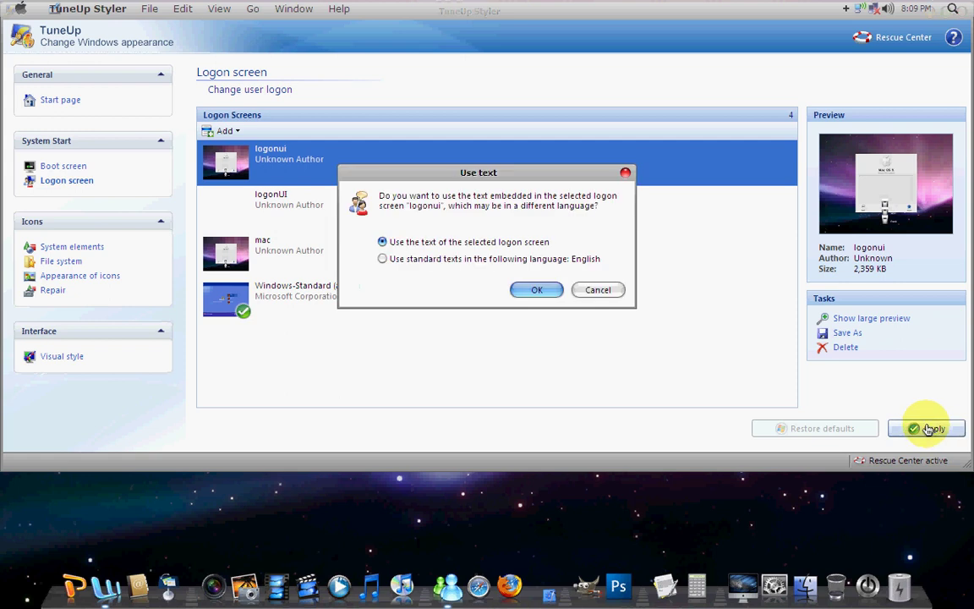
{"action": "left_click", "coordinate": [537, 291]}
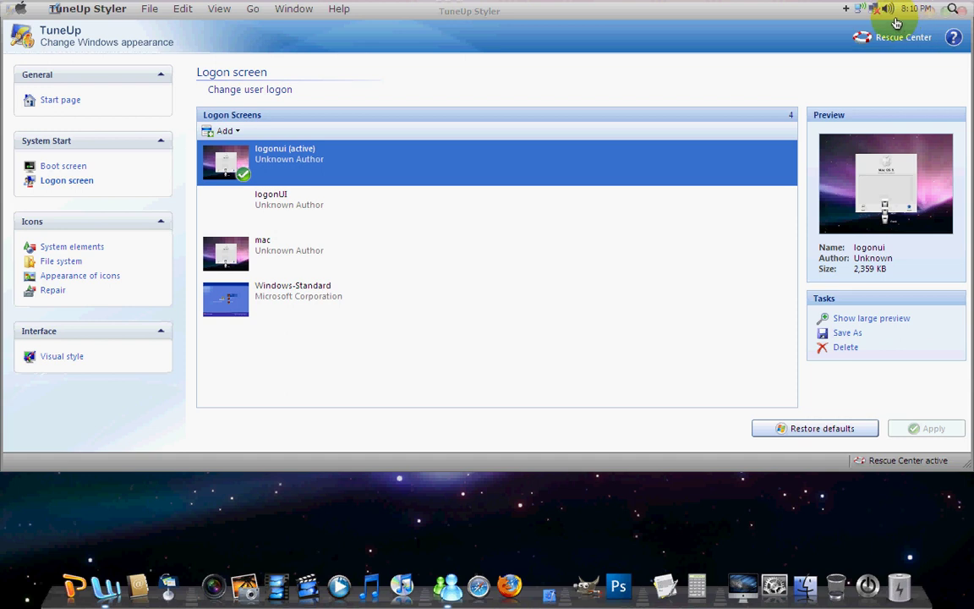
{"action": "left_click_drag", "start_coordinate": [824, 27], "coordinate": [820, 76]}
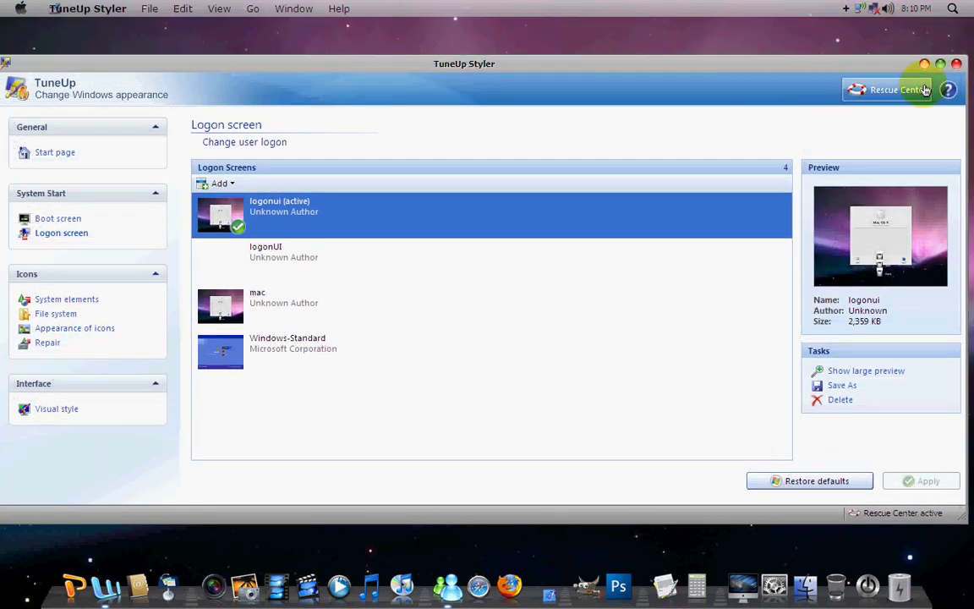
Close TuneUp Styler and move the CamStudio window toward the upper right.
{"action": "left_click", "coordinate": [956, 65]}
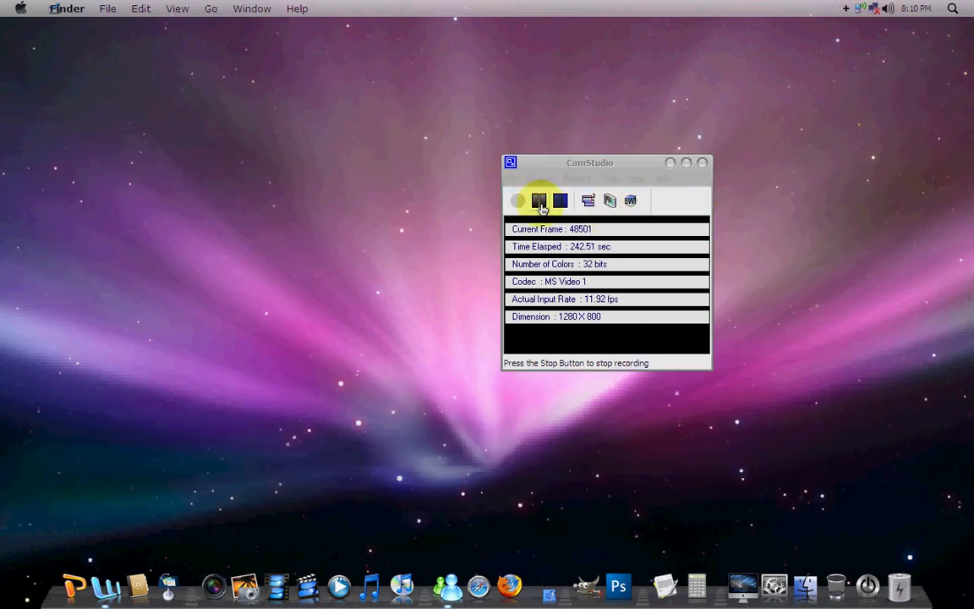
{"action": "left_click_drag", "start_coordinate": [567, 165], "coordinate": [612, 186]}
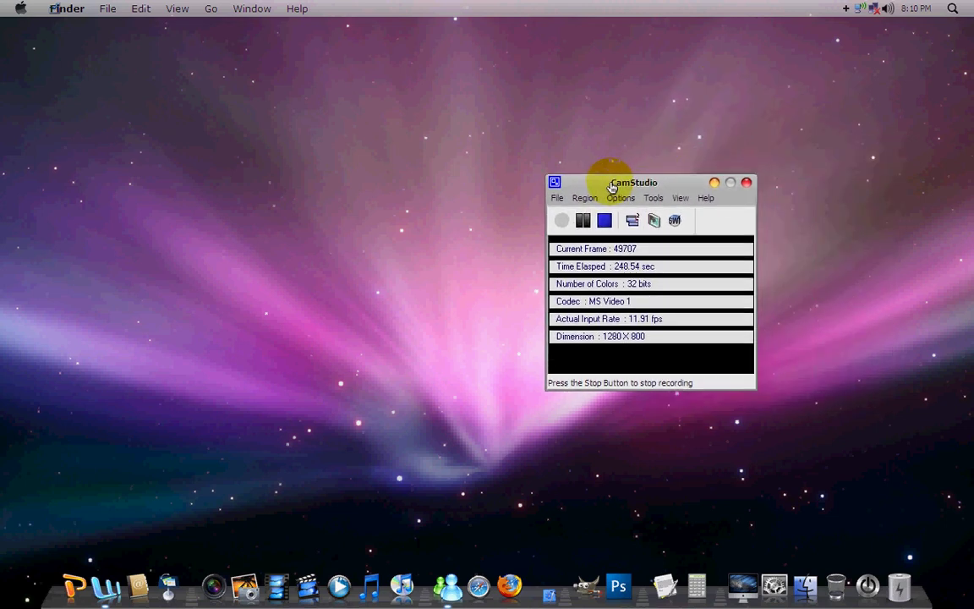